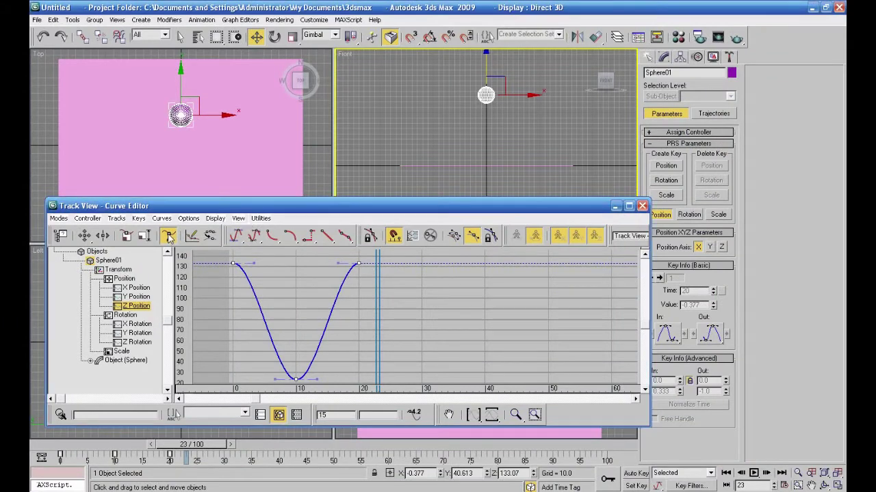
# Insert extra keys on the sphere's Z Position curve at frames 17, 4 and 13
pyautogui.click(169, 236)
pyautogui.click(339, 289)
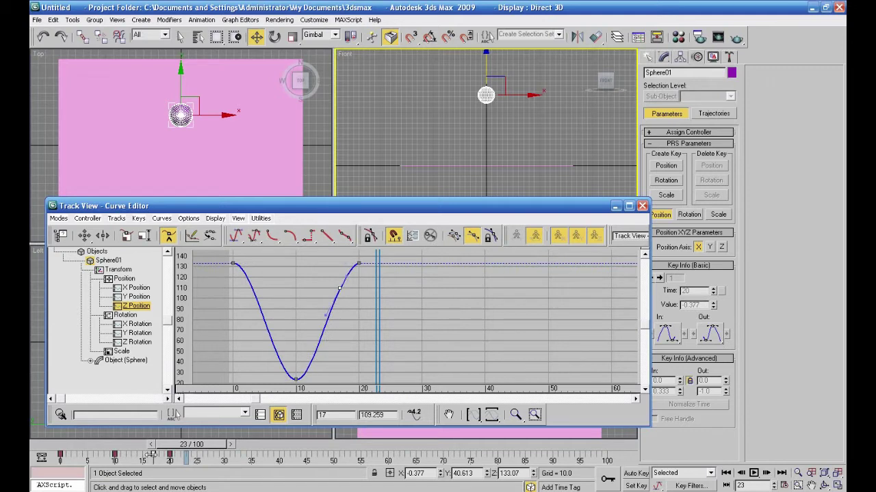
pyautogui.click(258, 303)
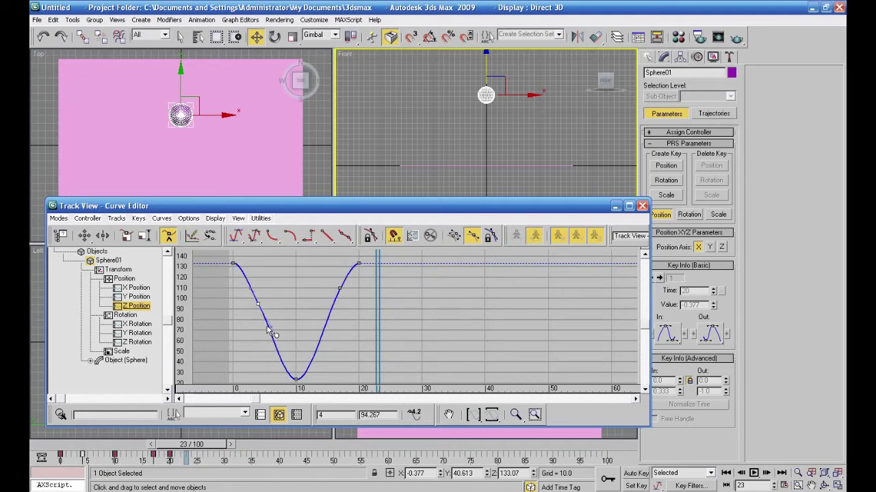
pyautogui.click(314, 354)
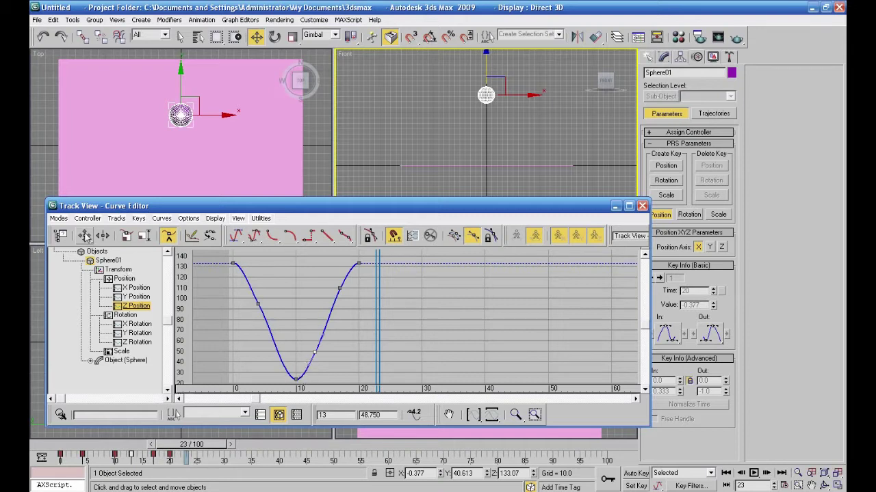
# Delete the keys at frames 13, 4 and 17 from the Z Position curve
pyautogui.click(85, 236)
pyautogui.press('Delete')
pyautogui.click(257, 303)
pyautogui.press('Delete')
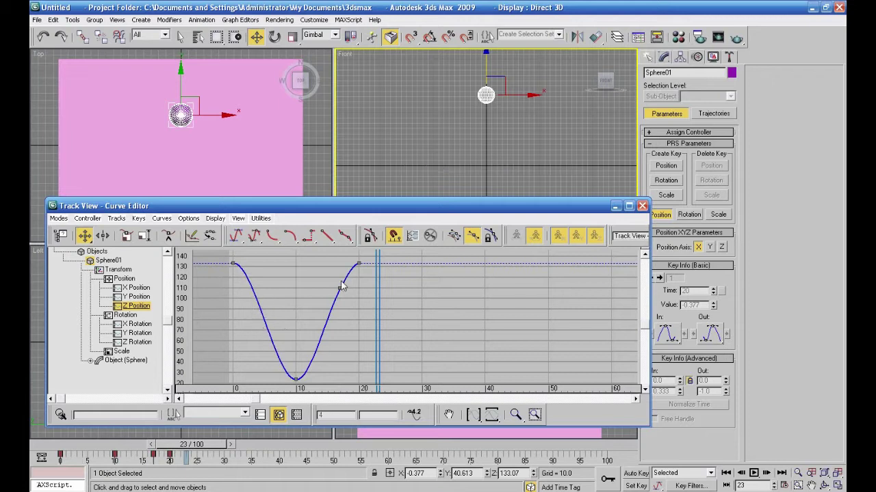
pyautogui.click(340, 288)
pyautogui.press('Delete')
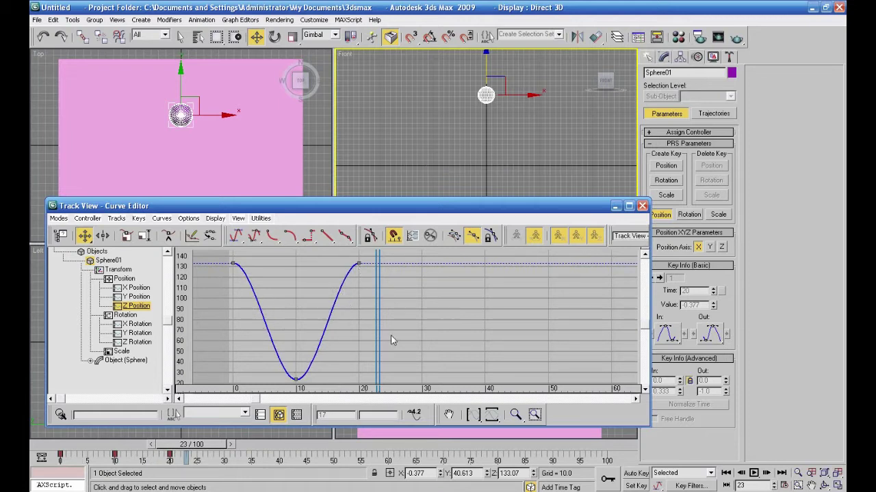
# Draw Z Position keys at frames 30 (about 27), 40 (about 134), 50 (about 26) and 60 (about 133), and scrub to frame 45
pyautogui.click(191, 236)
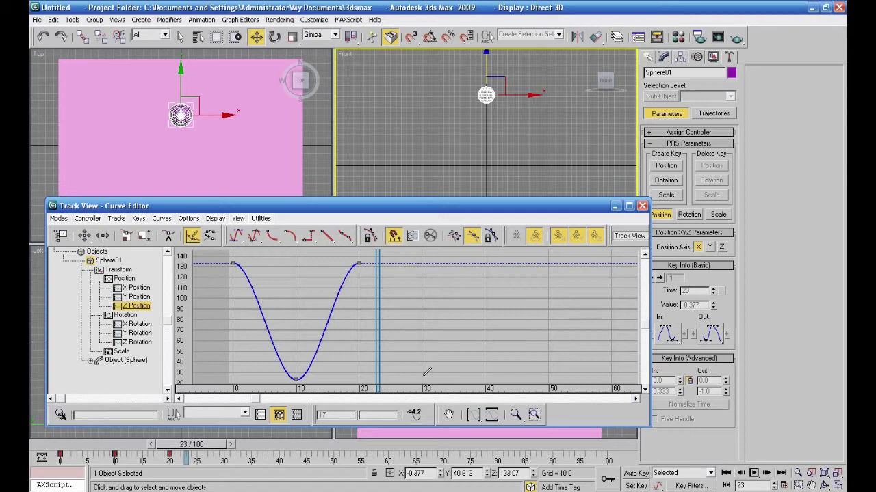
pyautogui.moveTo(427, 372); pyautogui.dragTo(423, 374)
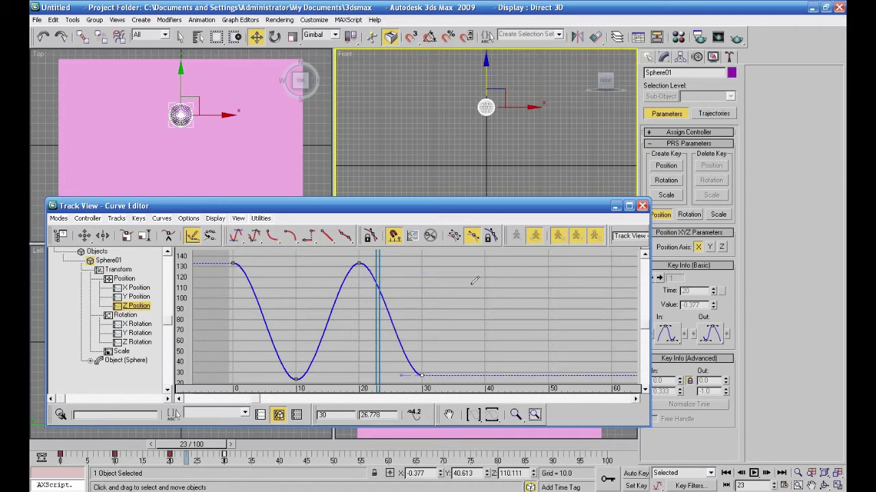
pyautogui.moveTo(486, 257); pyautogui.dragTo(484, 259)
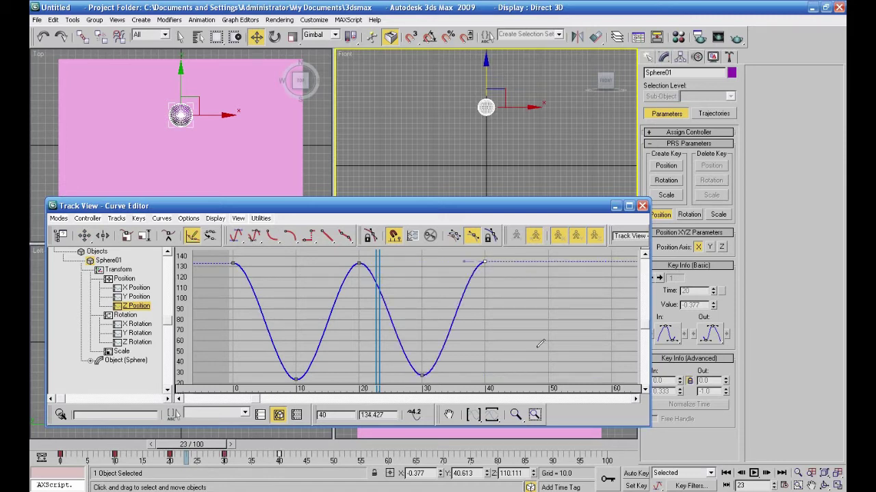
pyautogui.moveTo(549, 376); pyautogui.dragTo(552, 374)
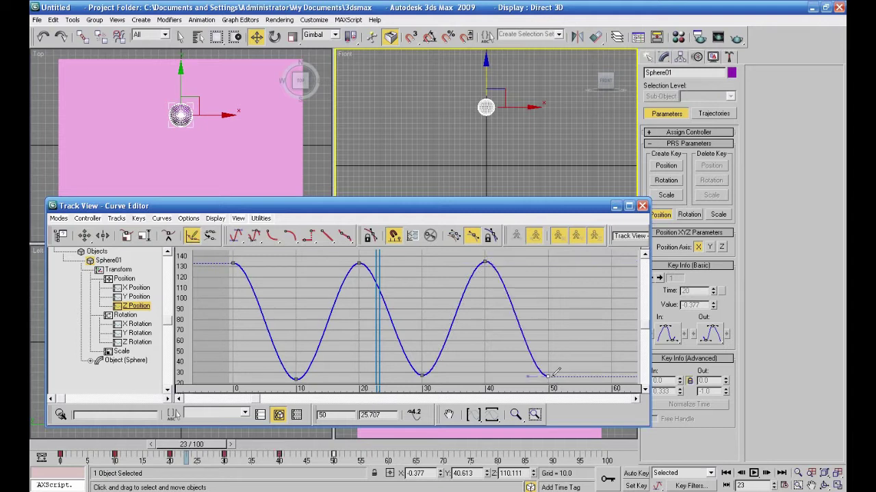
pyautogui.click(612, 263)
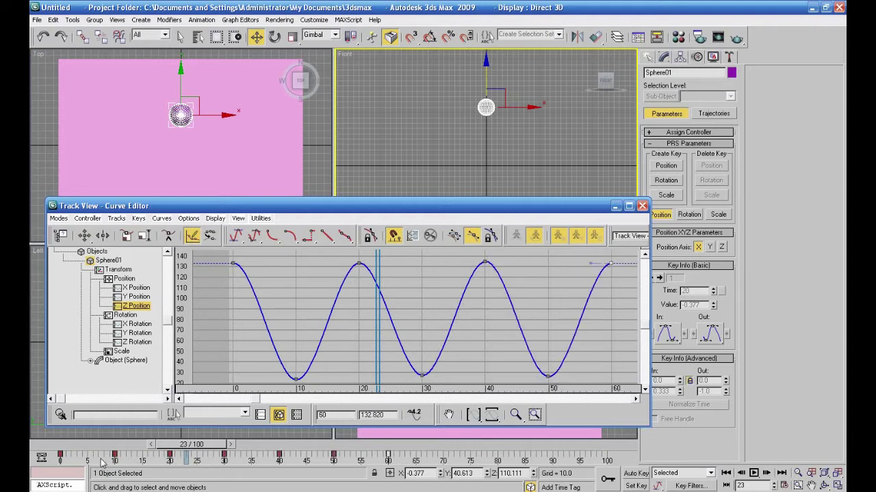
pyautogui.moveTo(188, 448); pyautogui.dragTo(305, 443)
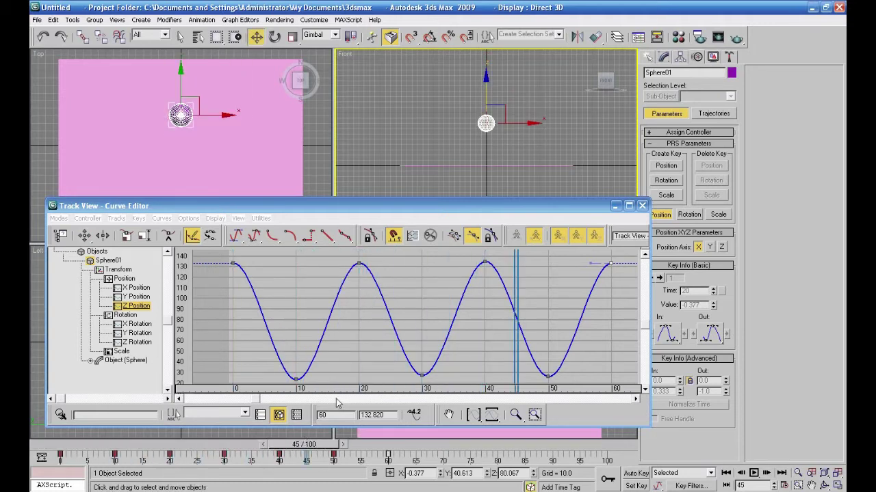
# Draw further Z Position keys at frame 70 with a value of about 25 and frame 80 with about 111
pyautogui.click(492, 417)
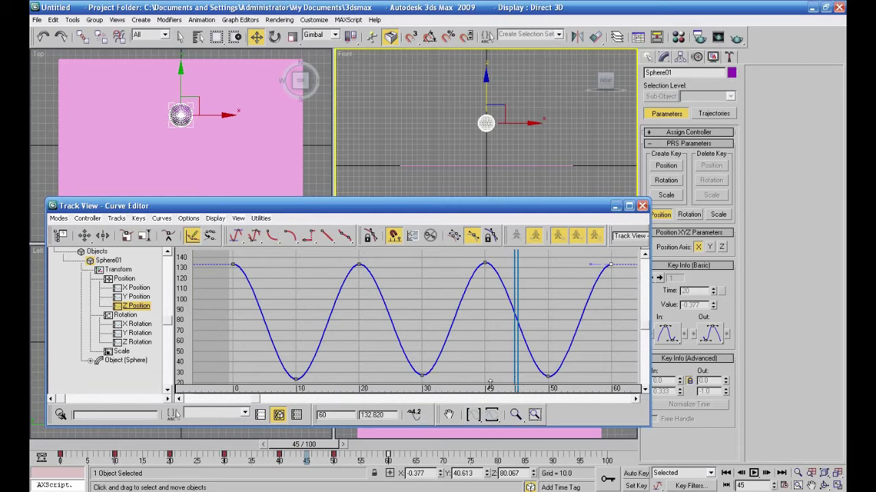
pyautogui.moveTo(254, 401); pyautogui.dragTo(527, 400)
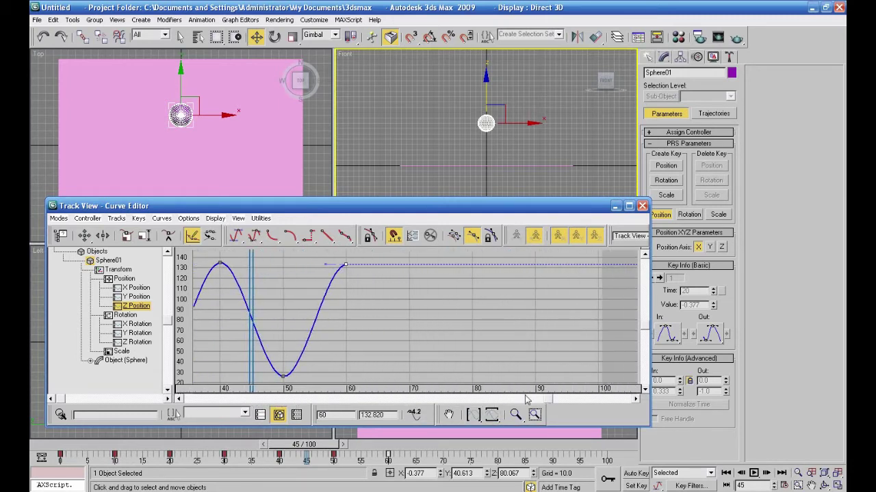
pyautogui.click(411, 376)
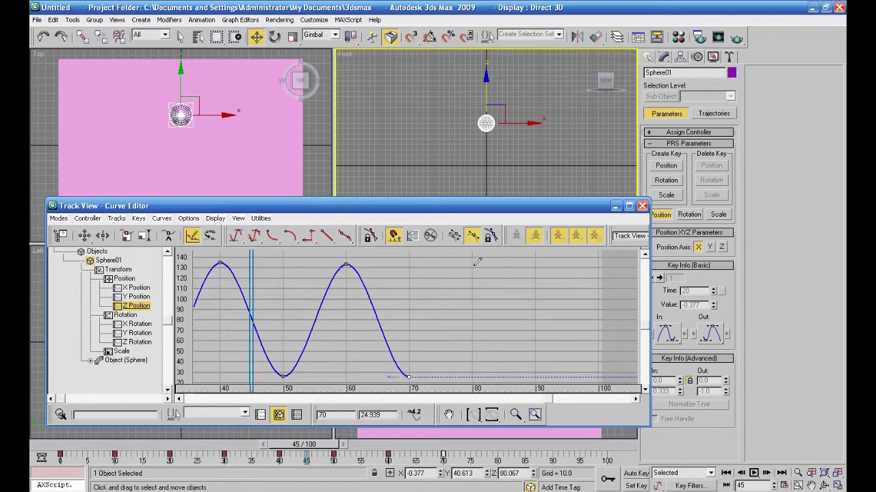
pyautogui.click(472, 288)
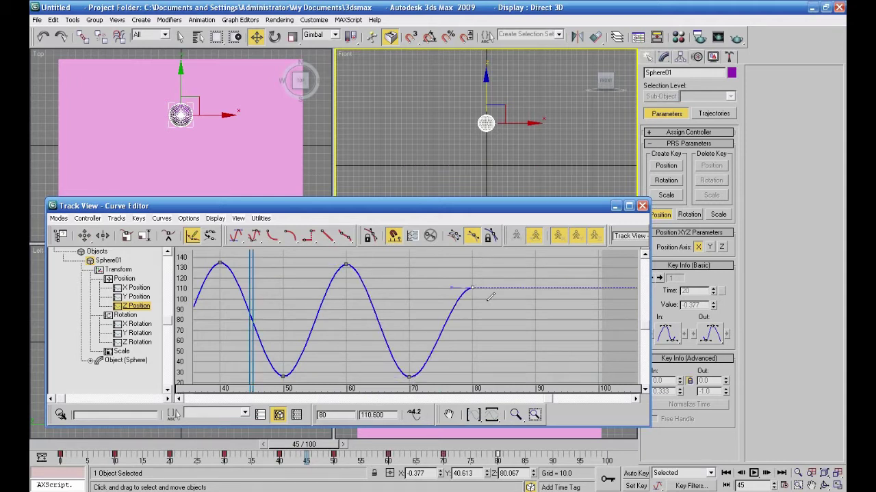
# Draw Z Position keys at frames 85 (about 28), 92 (about 101), 96 (about 30) and 100 (about 62)
pyautogui.click(503, 373)
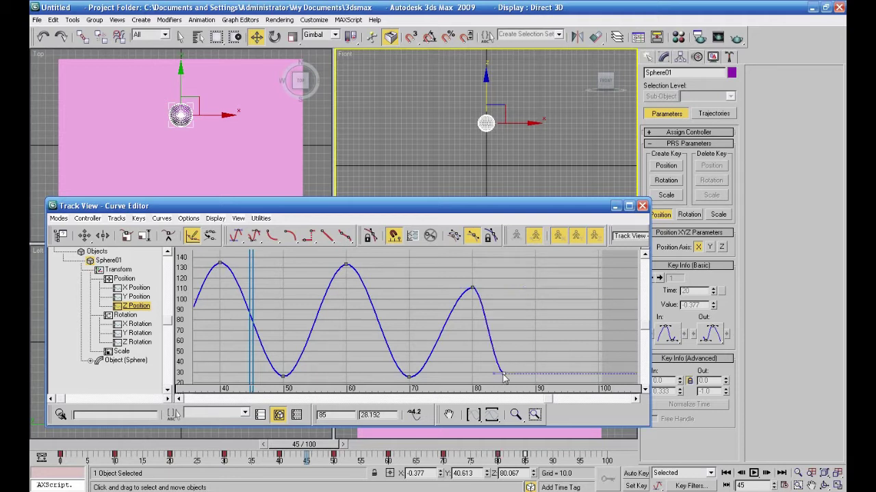
pyautogui.click(547, 298)
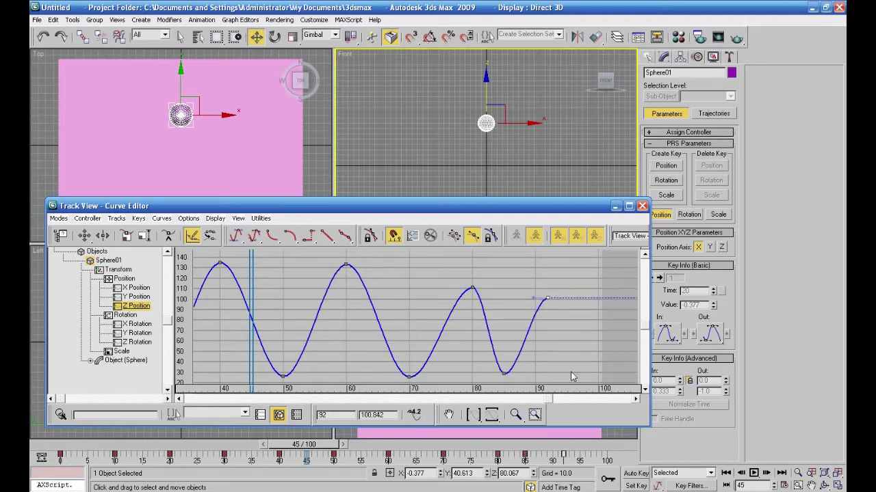
pyautogui.click(573, 372)
pyautogui.click(598, 339)
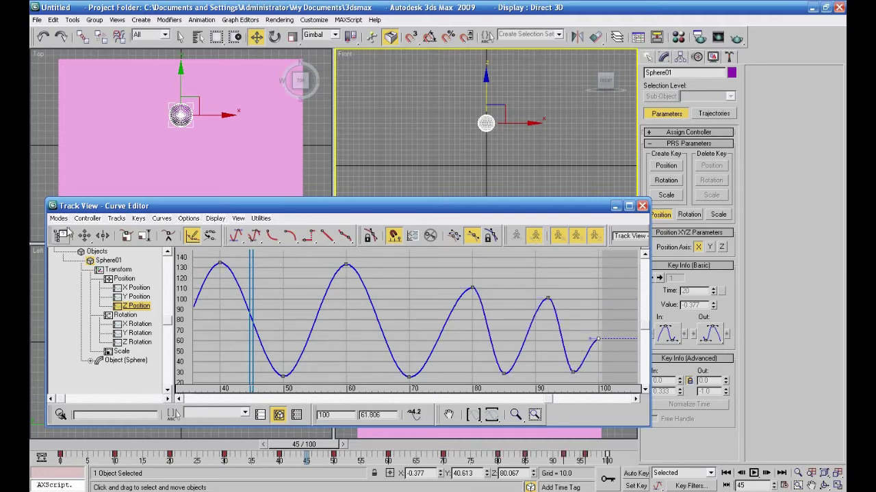
# Move the frame 80 peak to frame 79 at about 83, and lower the frame 92 peak
pyautogui.click(84, 235)
pyautogui.moveTo(489, 279); pyautogui.dragTo(465, 318)
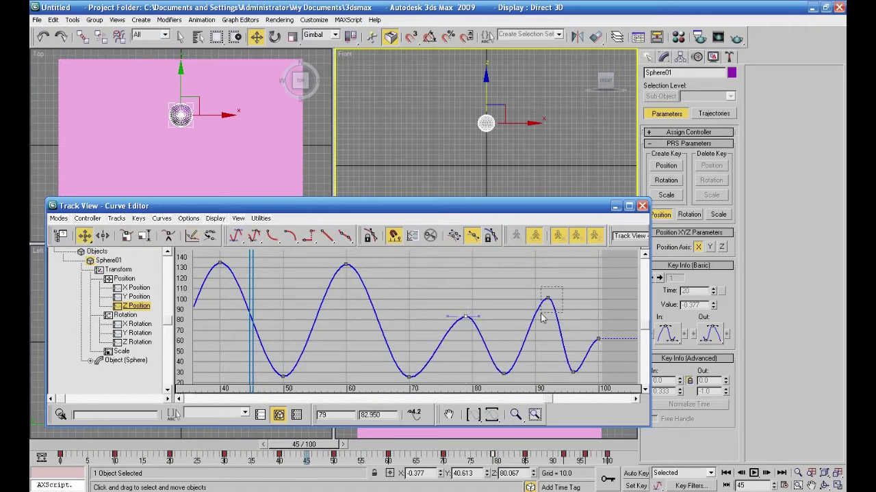
pyautogui.click(547, 299)
pyautogui.moveTo(548, 298); pyautogui.dragTo(542, 344)
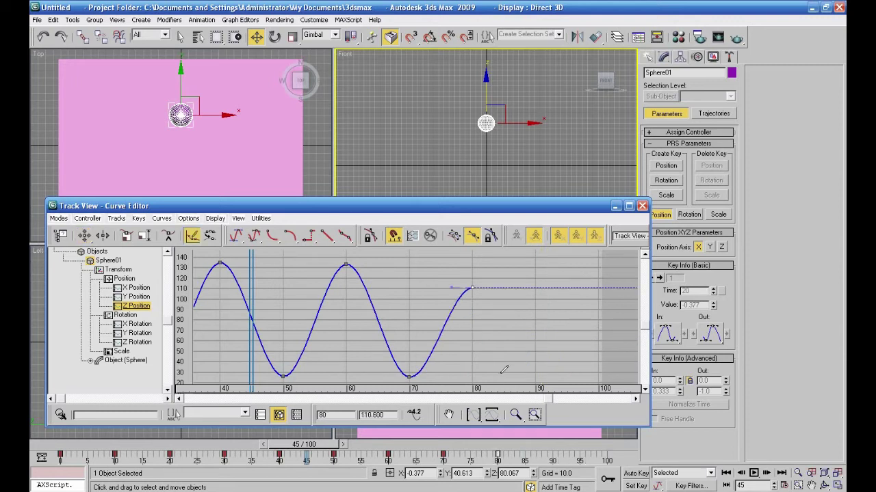
# Continue the curve with shrinking bounces using keys at frames 85 (about 28), 92 (about 101), 96 (about 30) and 100 (about 62)
pyautogui.click(503, 373)
pyautogui.moveTo(542, 297)
pyautogui.mouseDown()
pyautogui.moveTo(568, 361)
pyautogui.moveTo(599, 338)
pyautogui.mouseUp()
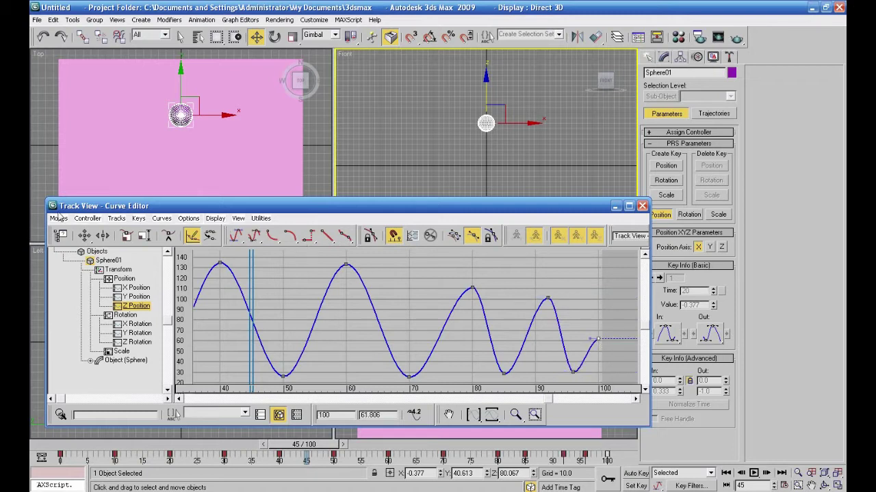
# Lower the last peaks: frame 80 to frame 79 at about 83, frame 92 to frame 91 at about 57, and frame 100 to about 32
pyautogui.click(84, 236)
pyautogui.click(472, 288)
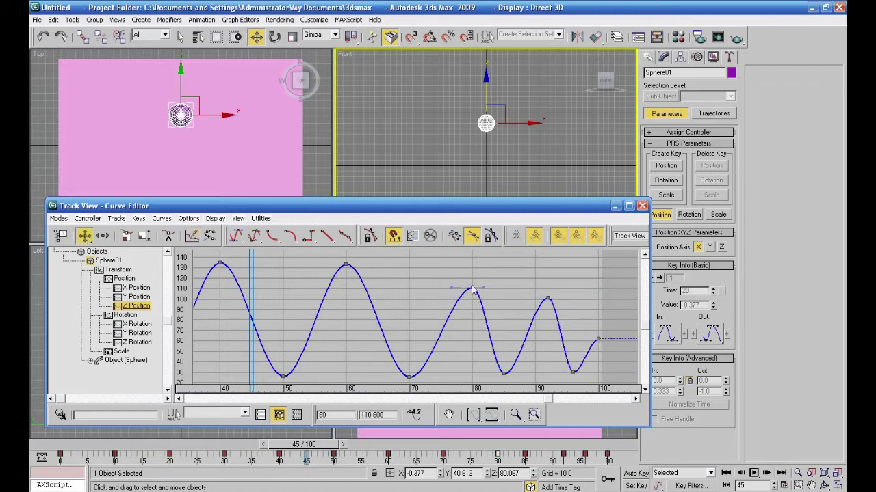
pyautogui.moveTo(472, 289); pyautogui.dragTo(466, 317)
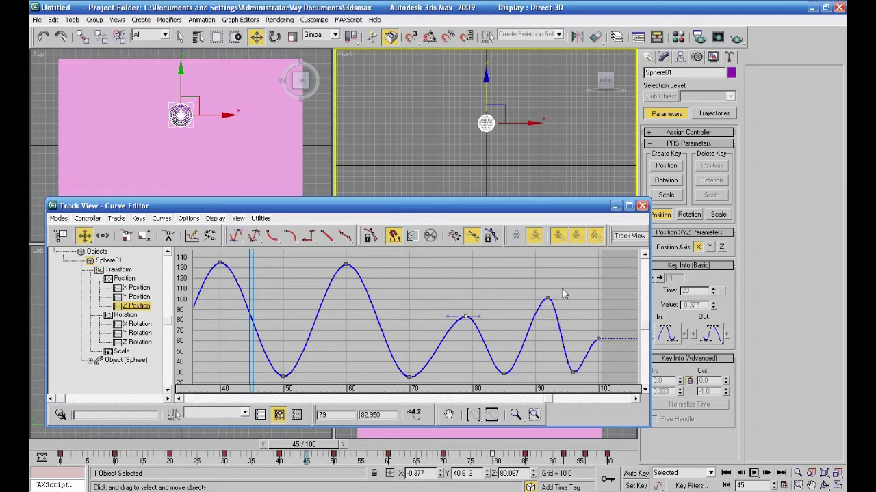
pyautogui.click(548, 300)
pyautogui.moveTo(548, 303); pyautogui.dragTo(541, 345)
pyautogui.click(599, 340)
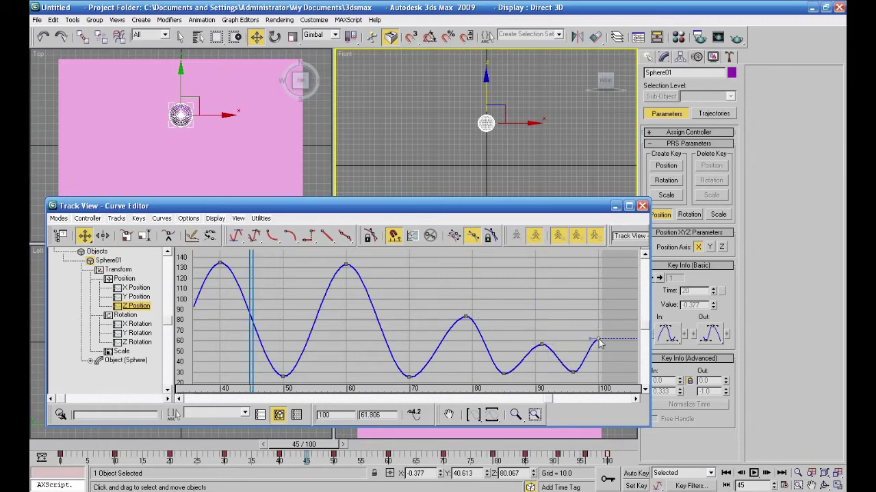
pyautogui.moveTo(600, 344); pyautogui.dragTo(600, 374)
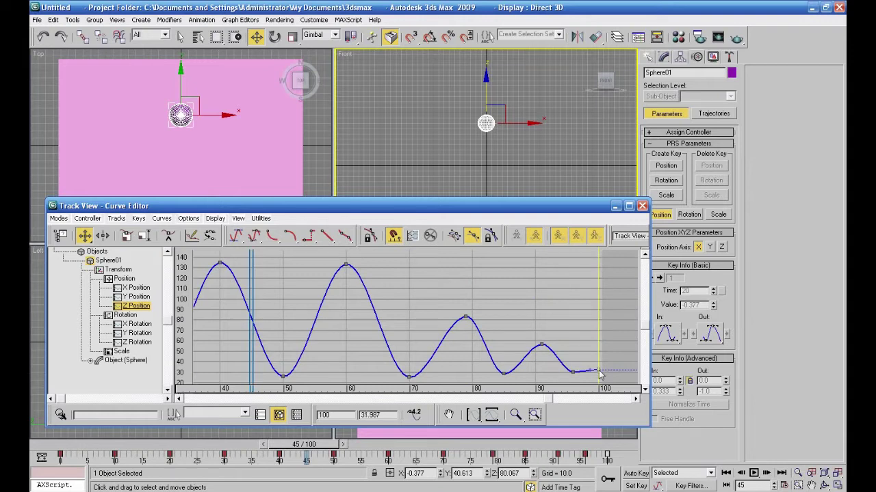
# Play the bounce animation and scrub back to frame 1
pyautogui.click(753, 473)
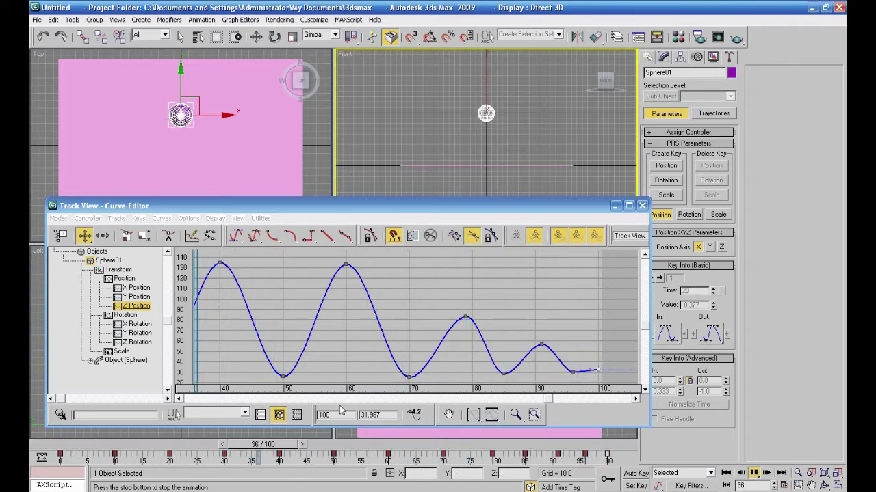
pyautogui.moveTo(405, 449); pyautogui.dragTo(68, 451)
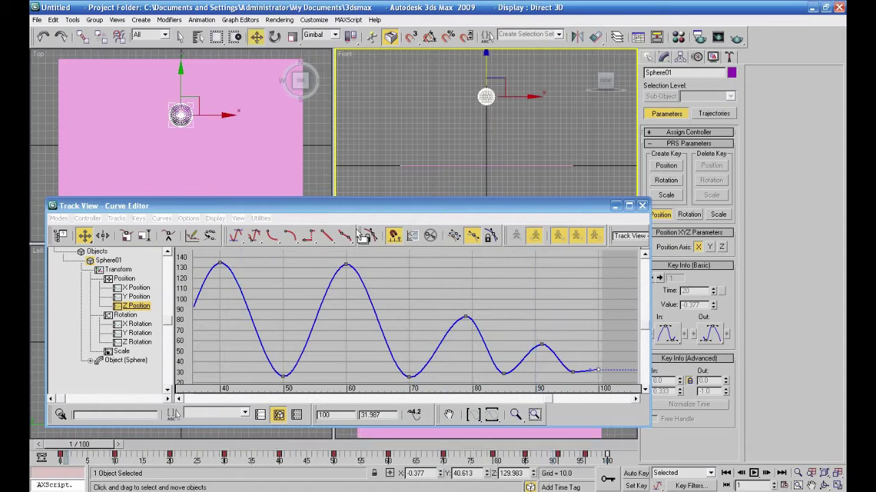
# In an enlarged Curve Editor showing the full frame range, select all the bottom keys of the Z Position curve and set their tangents to fast
pyautogui.click(473, 415)
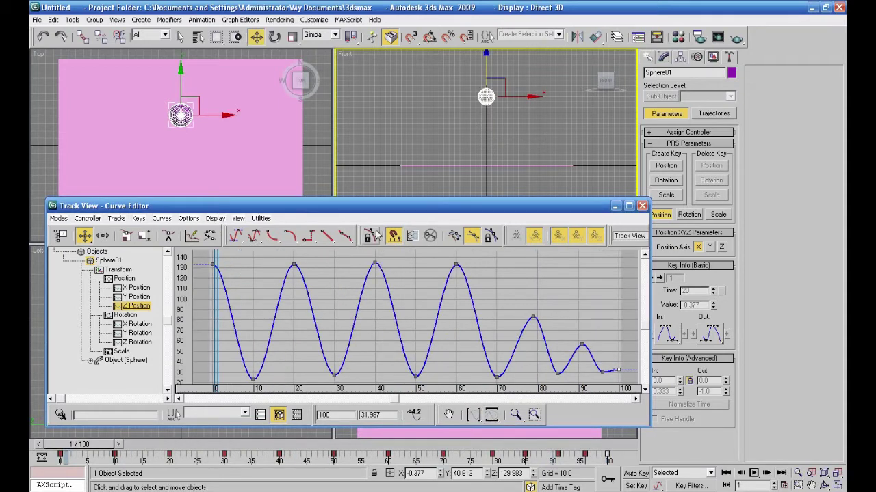
pyautogui.doubleClick(375, 207)
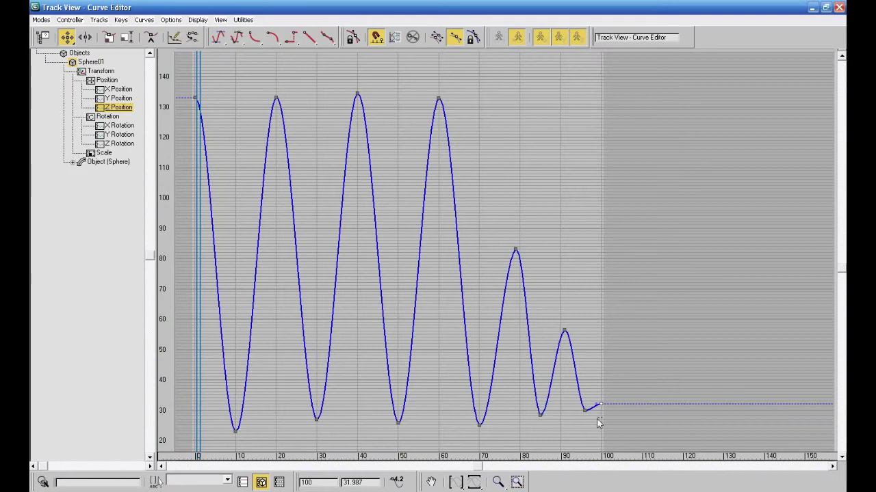
pyautogui.moveTo(249, 434); pyautogui.dragTo(222, 433)
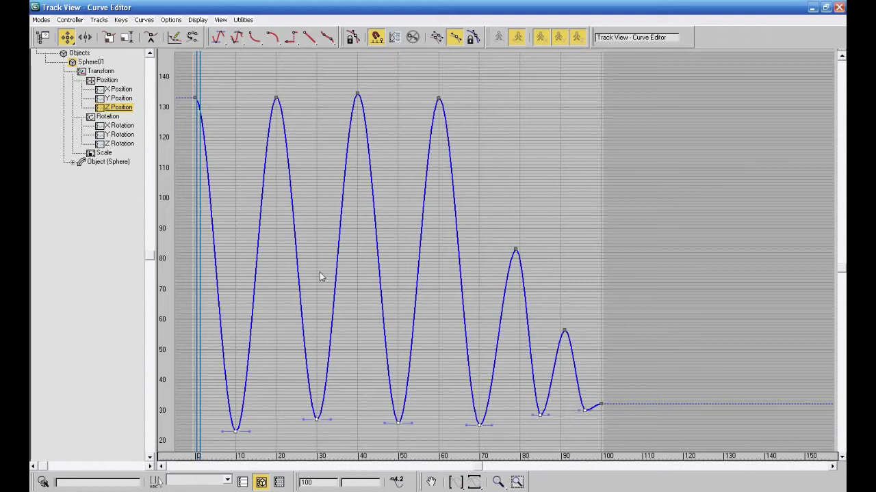
pyautogui.click(254, 38)
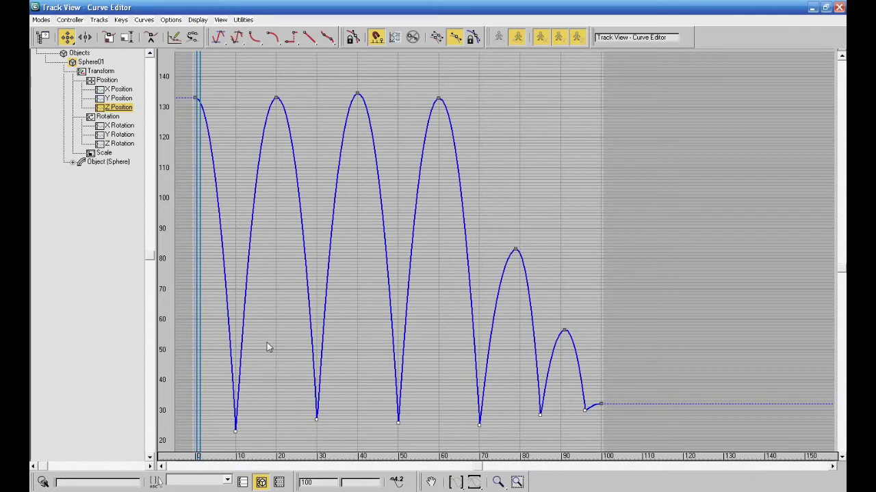
# Restore the Curve Editor to its smaller size and play the animation from the first frame to check the bounce
pyautogui.click(825, 7)
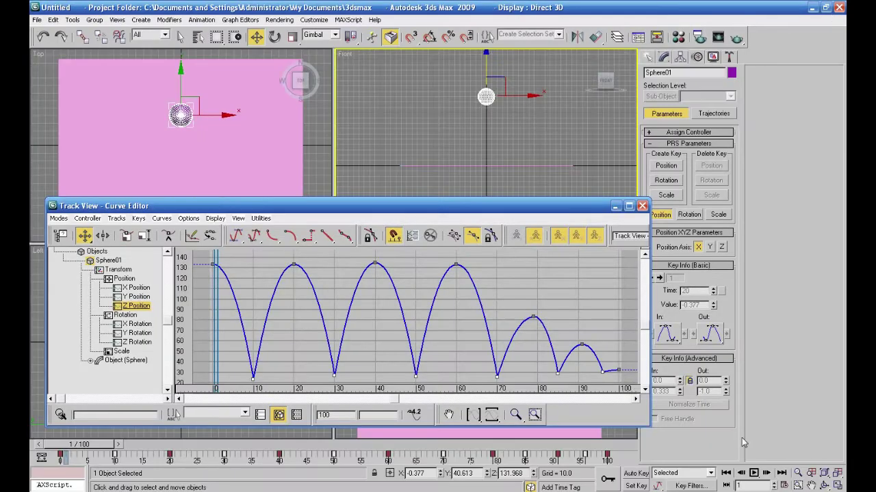
pyautogui.click(725, 472)
pyautogui.click(753, 473)
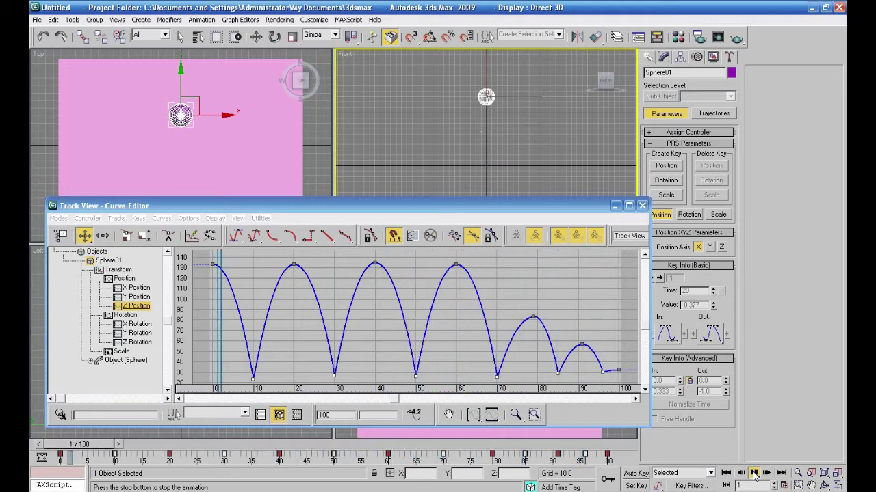
pyautogui.click(753, 473)
pyautogui.doubleClick(423, 206)
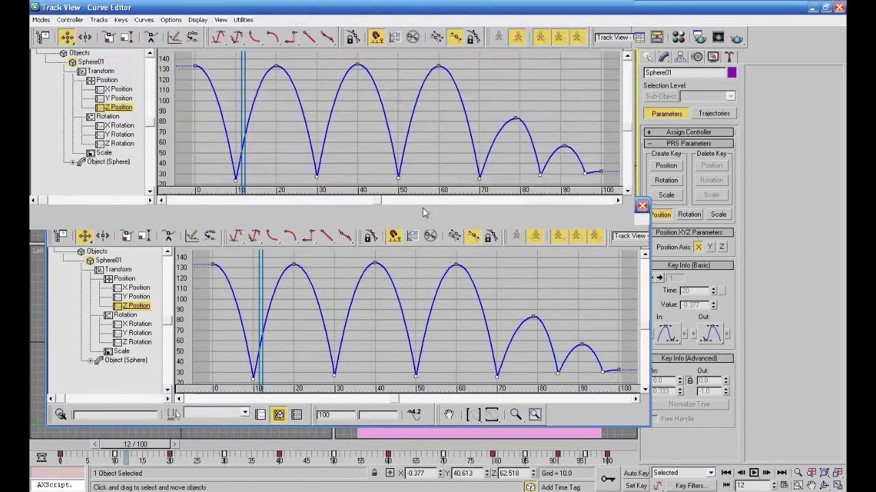
pyautogui.doubleClick(445, 8)
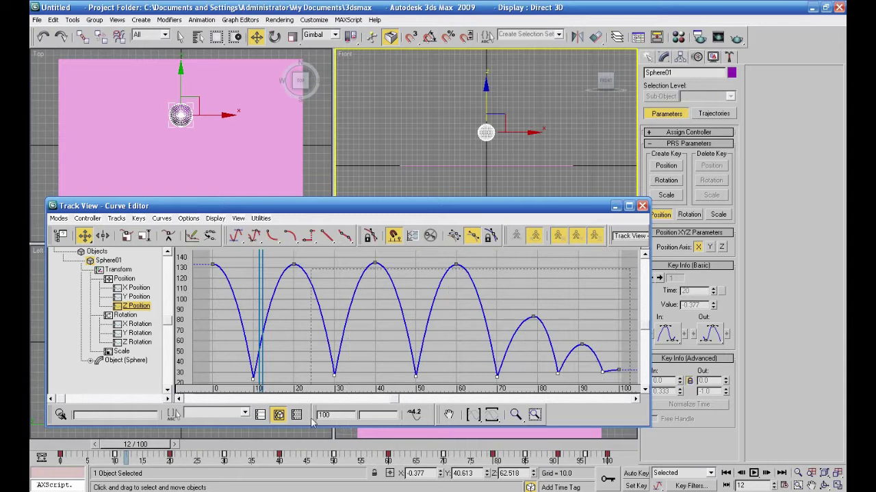
# Delete every Z Position key after frame 20 and set the tangent of the frame 10 key to auto
pyautogui.press('Delete')
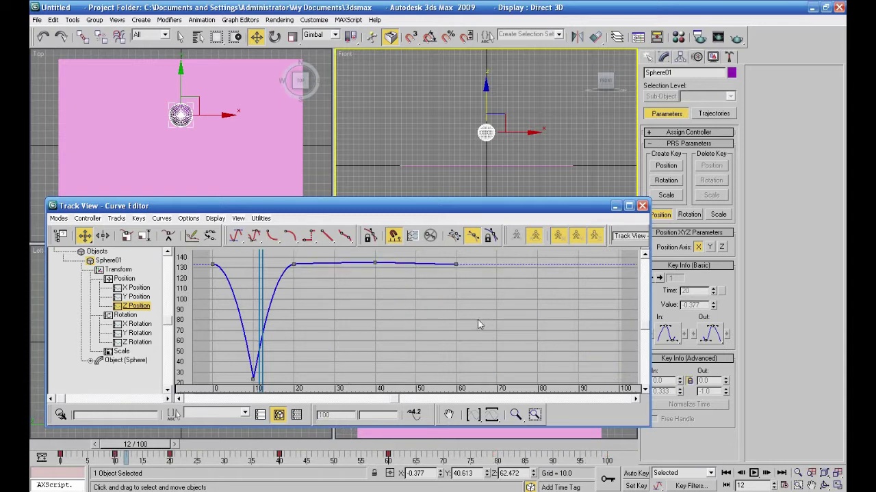
pyautogui.moveTo(325, 253); pyautogui.dragTo(323, 253)
pyautogui.press('Delete')
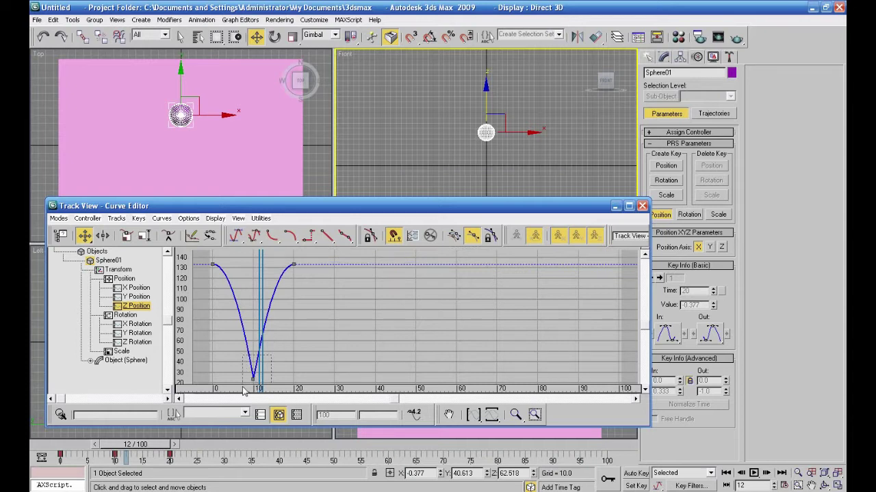
pyautogui.click(236, 235)
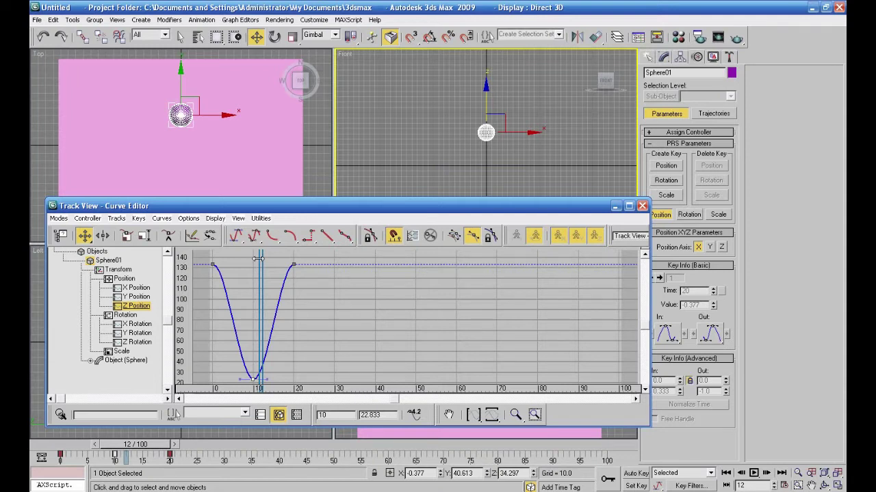
# Draw a decaying bounce wave freehand on the Z Position curve from about frame 25 to 100, and scrub to frame 48
pyautogui.click(192, 236)
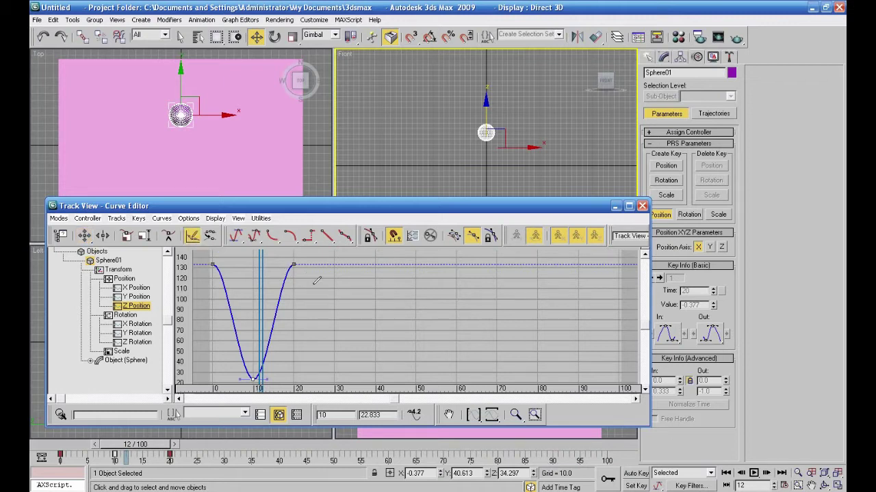
pyautogui.moveTo(314, 279)
pyautogui.mouseDown()
pyautogui.moveTo(319, 327)
pyautogui.moveTo(353, 367)
pyautogui.moveTo(368, 343)
pyautogui.moveTo(361, 295)
pyautogui.moveTo(410, 347)
pyautogui.moveTo(440, 313)
pyautogui.moveTo(535, 332)
pyautogui.moveTo(546, 316)
pyautogui.moveTo(622, 333)
pyautogui.mouseUp()
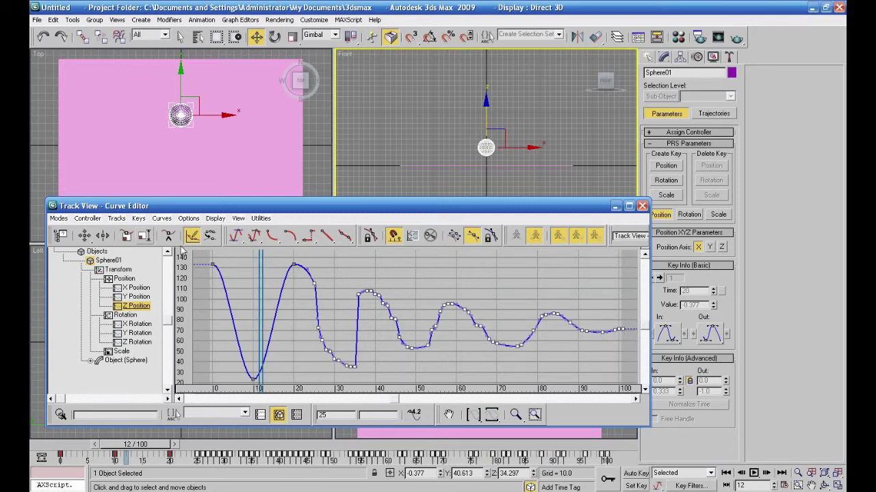
pyautogui.click(84, 235)
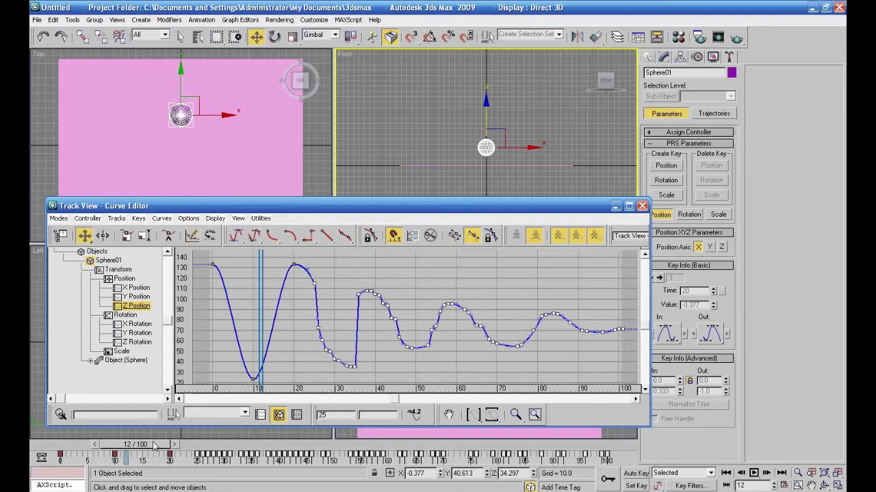
pyautogui.moveTo(154, 445); pyautogui.dragTo(335, 438)
pyautogui.press('w')
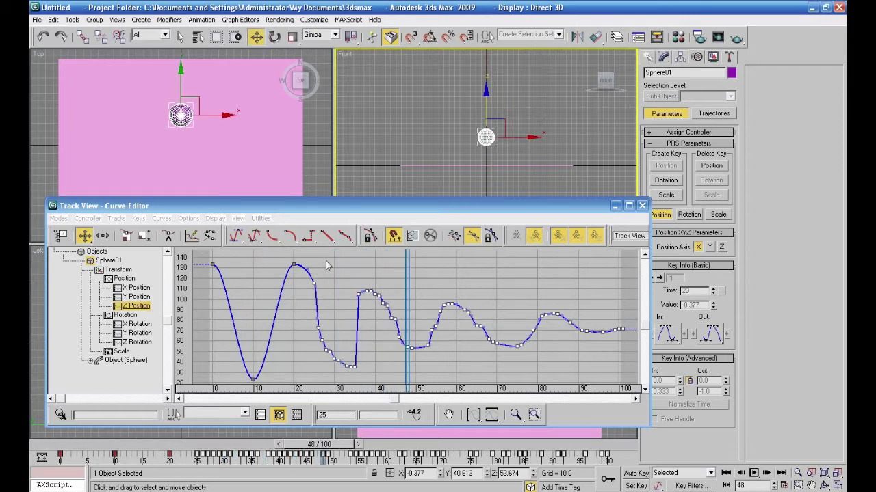
# Sketch the decaying wave on the Z Position curve again after frame 20 and scrub the animation to frame 48
pyautogui.click(191, 234)
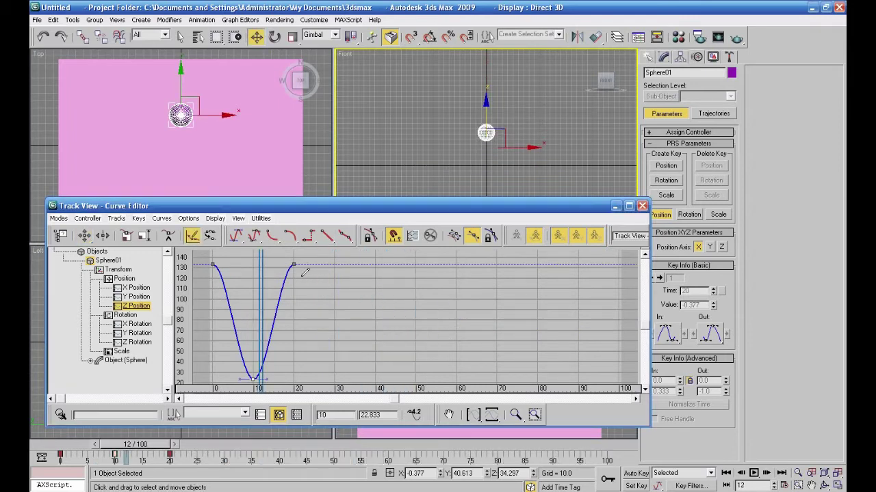
pyautogui.moveTo(317, 276)
pyautogui.mouseDown()
pyautogui.moveTo(321, 340)
pyautogui.moveTo(339, 361)
pyautogui.moveTo(366, 357)
pyautogui.moveTo(364, 308)
pyautogui.moveTo(377, 295)
pyautogui.moveTo(414, 349)
pyautogui.moveTo(451, 304)
pyautogui.moveTo(493, 342)
pyautogui.moveTo(571, 327)
pyautogui.moveTo(622, 333)
pyautogui.mouseUp()
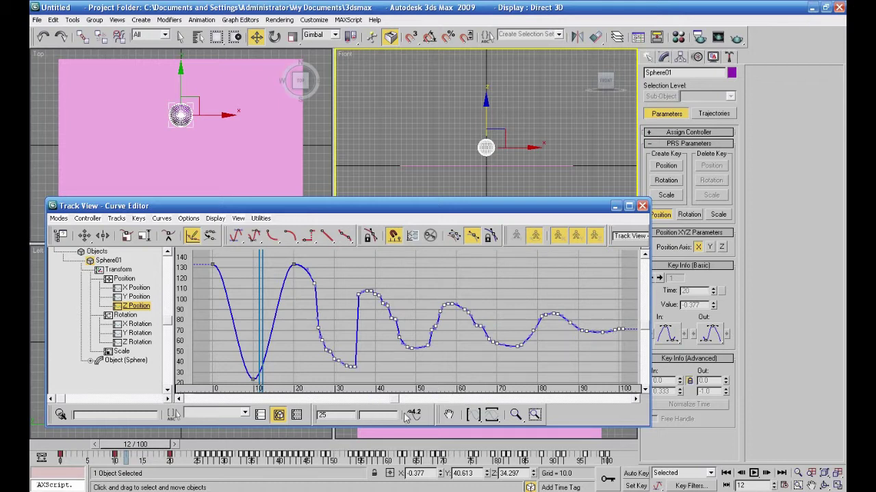
pyautogui.click(84, 236)
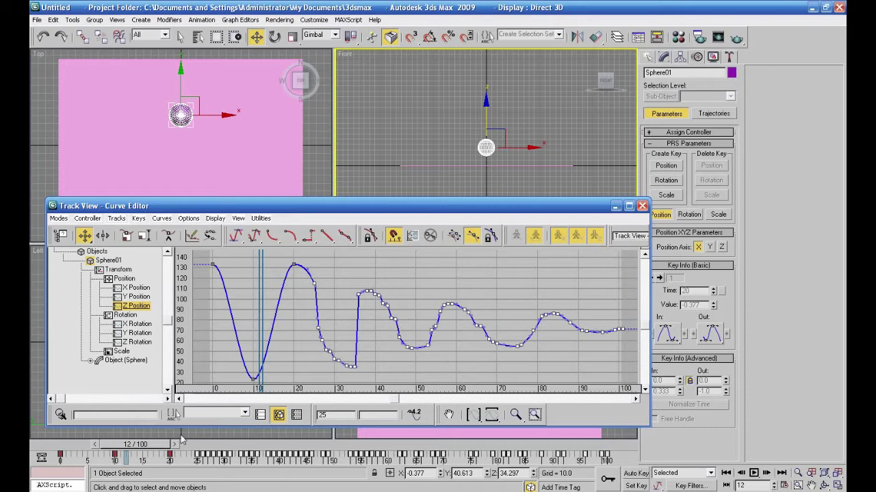
pyautogui.moveTo(154, 446); pyautogui.dragTo(335, 435)
pyautogui.press('w')
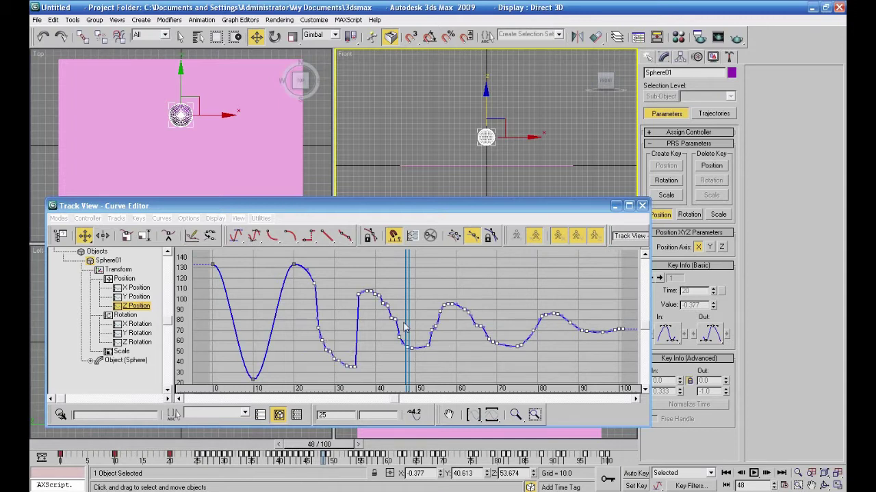
# Apply Reduce Keys to the hand-drawn Z Position curve with the preset threshold
pyautogui.click(169, 220)
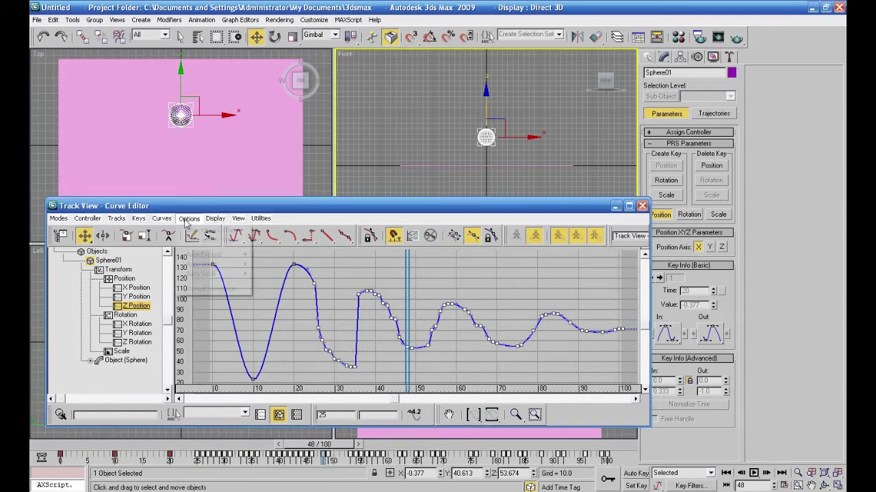
pyautogui.click(169, 220)
pyautogui.moveTo(183, 223)
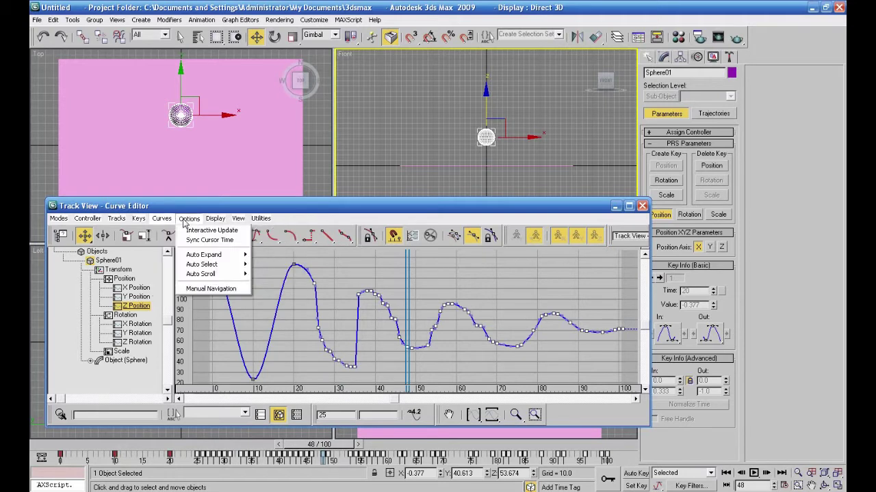
pyautogui.click(140, 220)
pyautogui.click(141, 220)
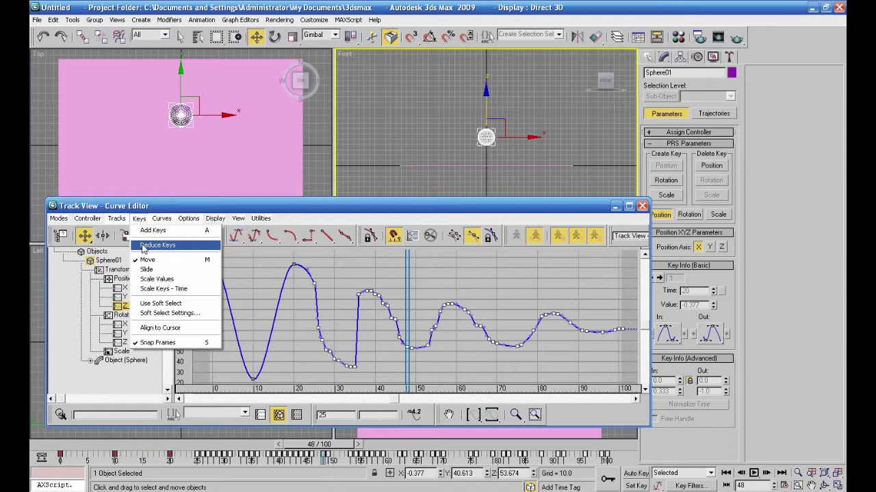
pyautogui.click(157, 245)
pyautogui.moveTo(366, 282); pyautogui.dragTo(411, 161)
pyautogui.click(366, 220)
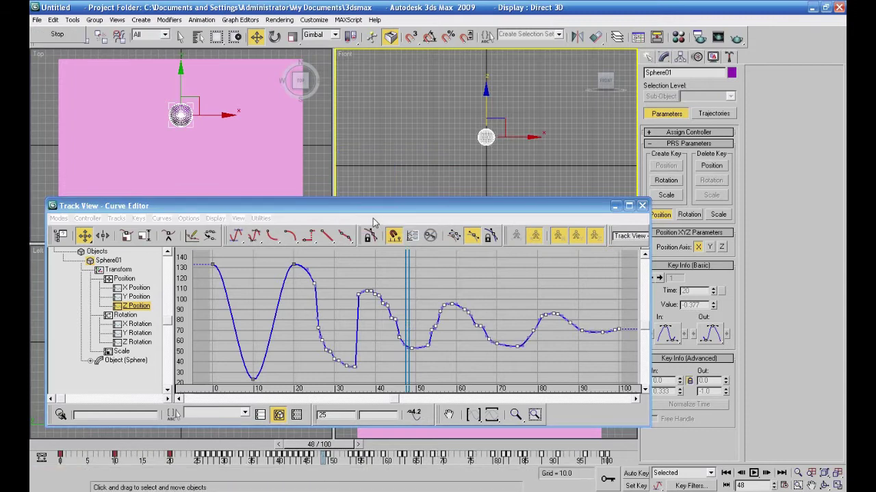
# Reduce the Z Position curve's keys again with a threshold of 1.82
pyautogui.click(139, 220)
pyautogui.click(152, 245)
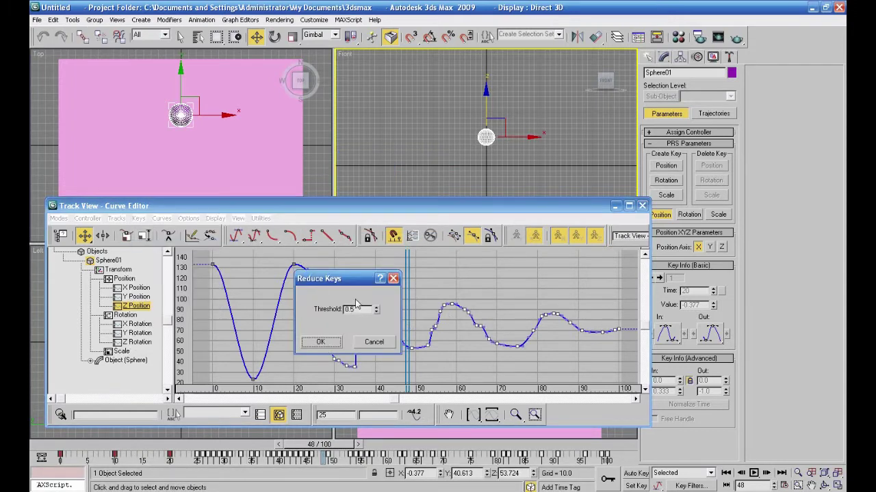
pyautogui.moveTo(352, 283); pyautogui.dragTo(436, 126)
pyautogui.moveTo(461, 157); pyautogui.dragTo(459, 136)
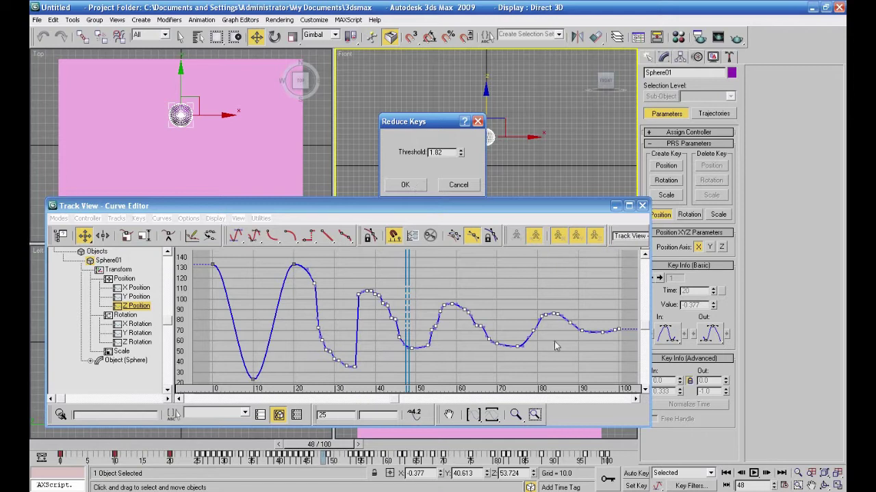
pyautogui.click(405, 186)
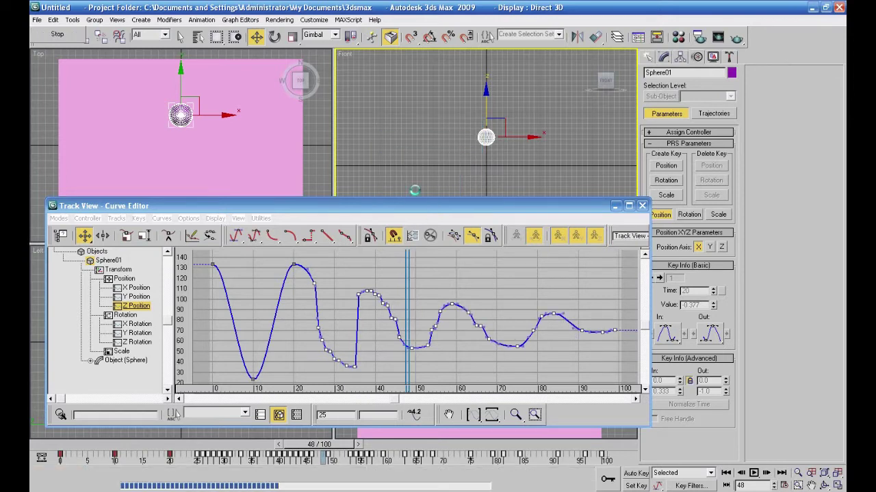
# Reduce the Z Position curve's keys further with a threshold of 10
pyautogui.click(140, 220)
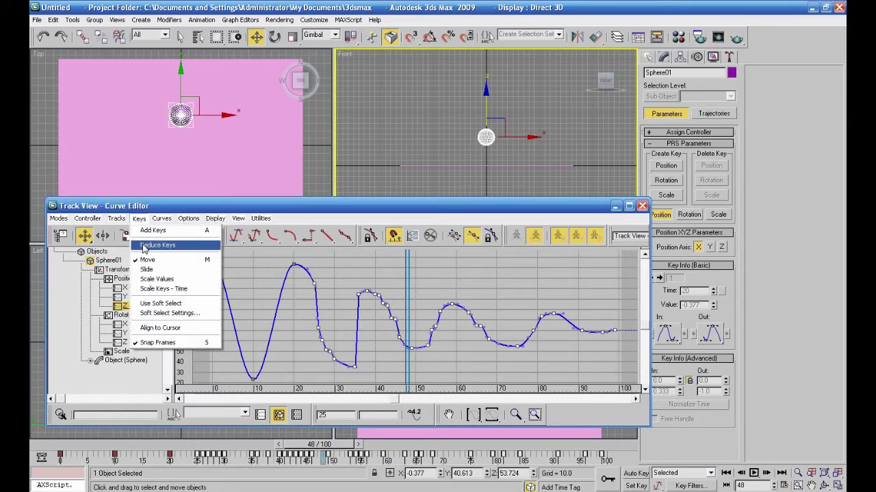
pyautogui.click(157, 245)
pyautogui.moveTo(363, 311); pyautogui.dragTo(333, 312)
pyautogui.write('10')
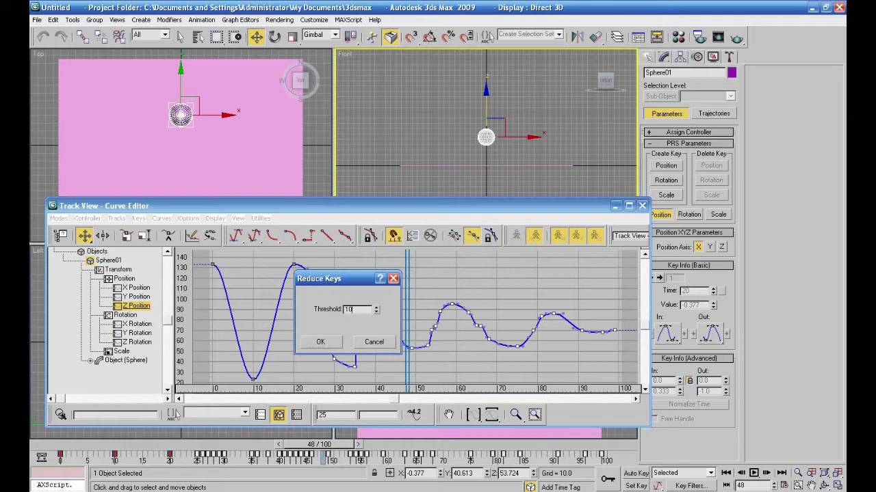
pyautogui.click(322, 342)
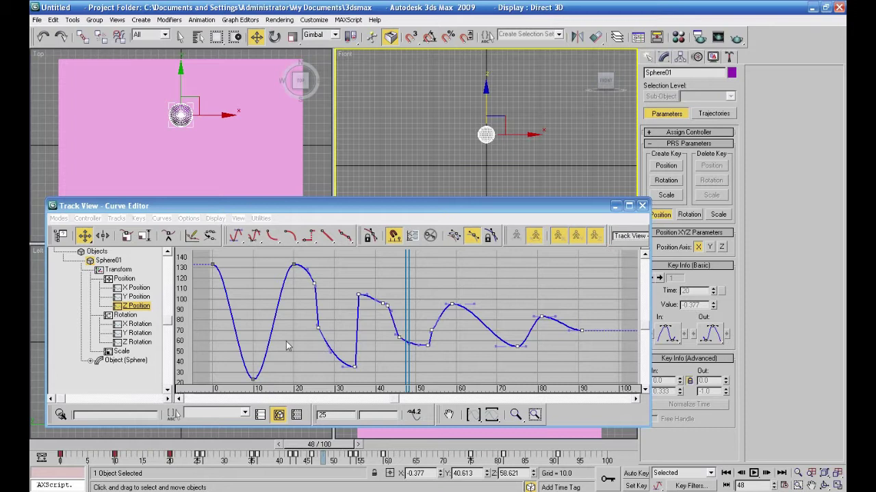
# Delete all of the sphere's animation keys, including those left at frames 0 and 20, and close the Curve Editor
pyautogui.click(139, 219)
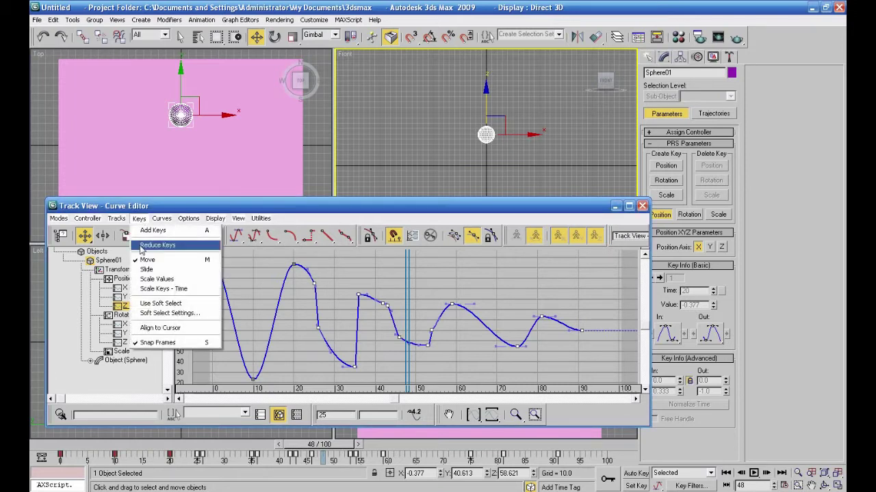
pyautogui.click(224, 204)
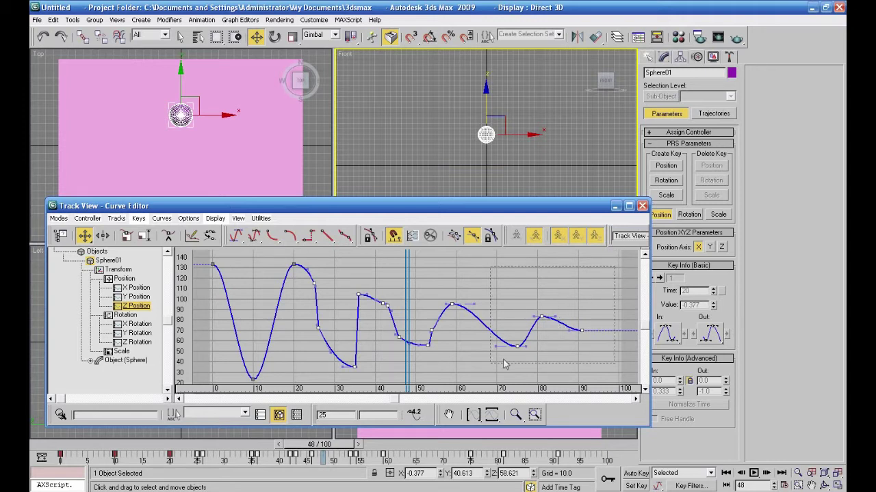
pyautogui.press('Delete')
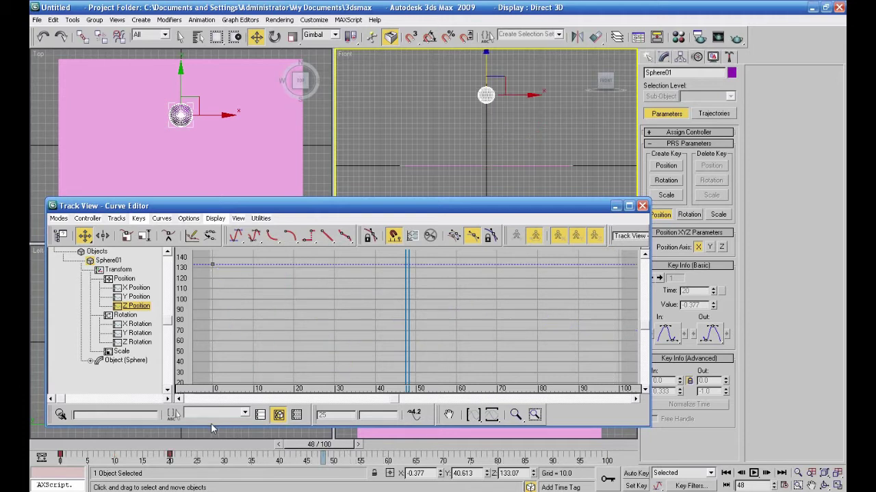
pyautogui.click(212, 265)
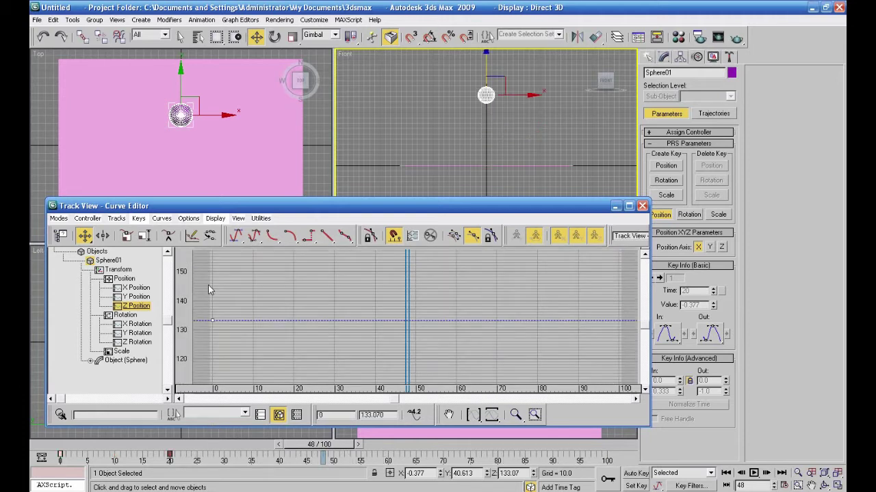
pyautogui.click(197, 464)
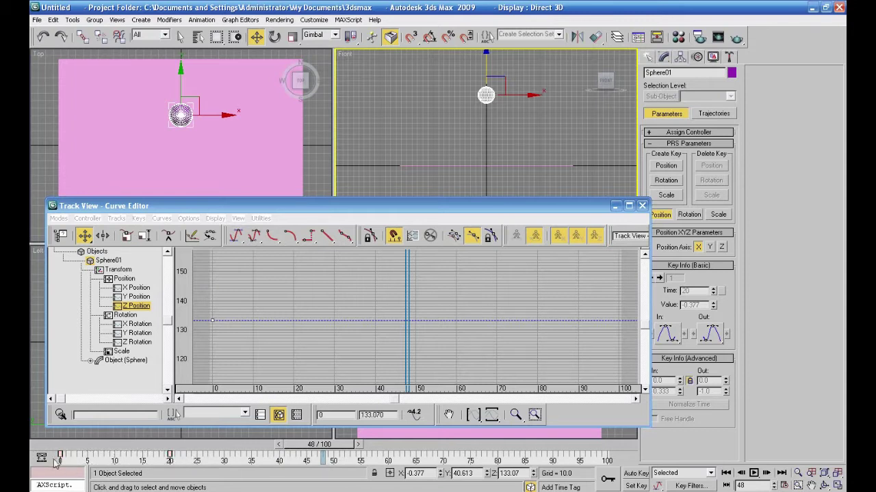
pyautogui.click(642, 205)
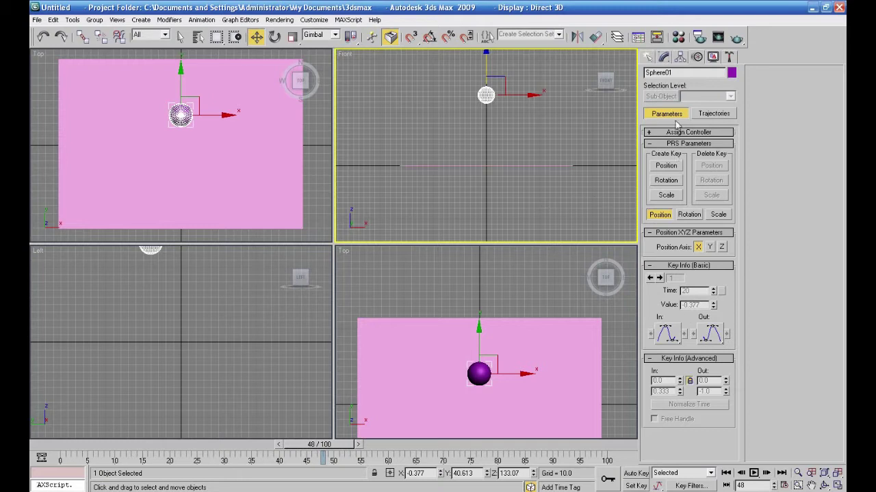
# Maximize the Front viewport, start a Line spline and enable 3D snapping to grid points
pyautogui.click(650, 58)
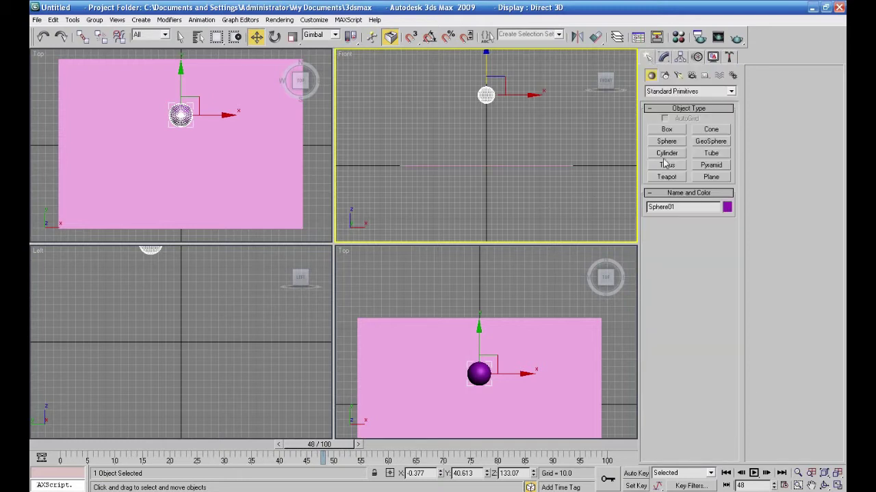
pyautogui.click(838, 485)
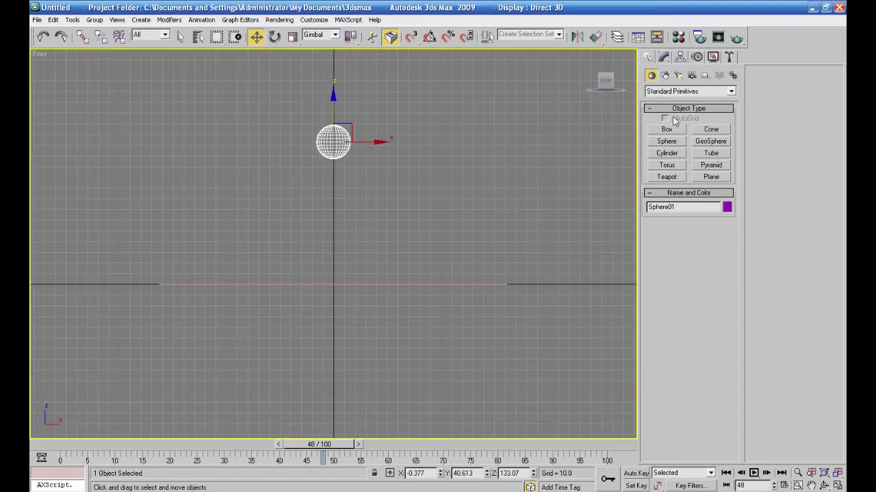
pyautogui.click(664, 75)
pyautogui.click(666, 139)
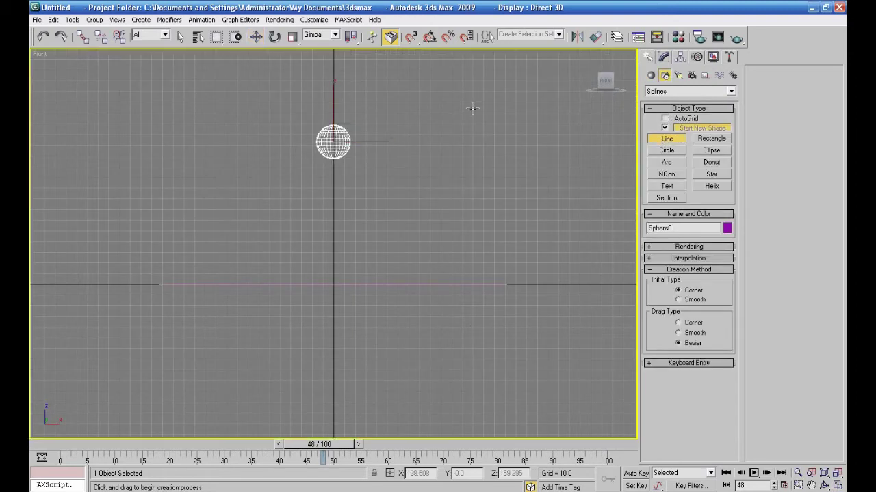
pyautogui.rightClick(412, 41)
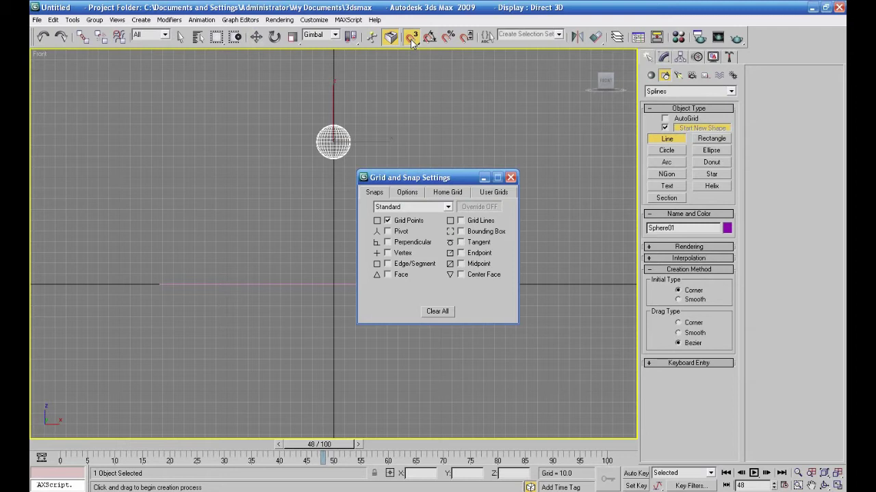
pyautogui.click(511, 178)
# Draw an eight-riser staircase line from the origin in the Front view, with 20-unit treads and 10-unit risers, ending at X 180, Z 80
pyautogui.click(333, 284)
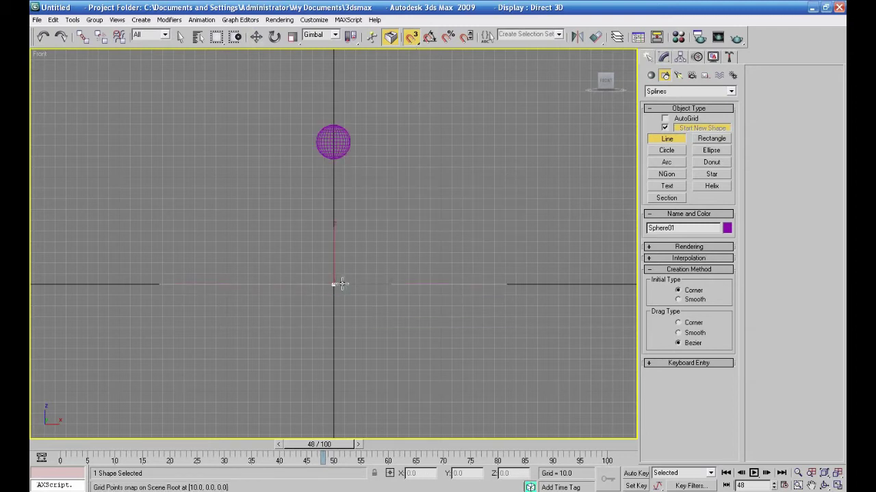
pyautogui.click(355, 285)
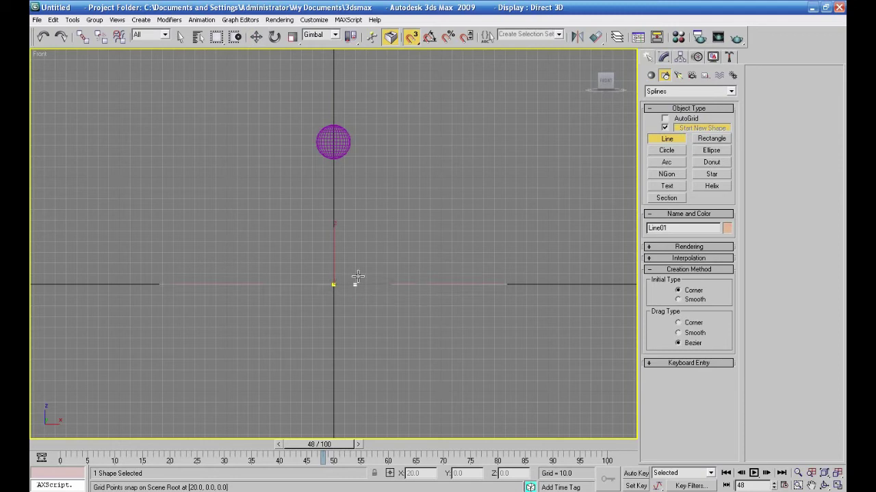
pyautogui.click(355, 274)
pyautogui.click(376, 274)
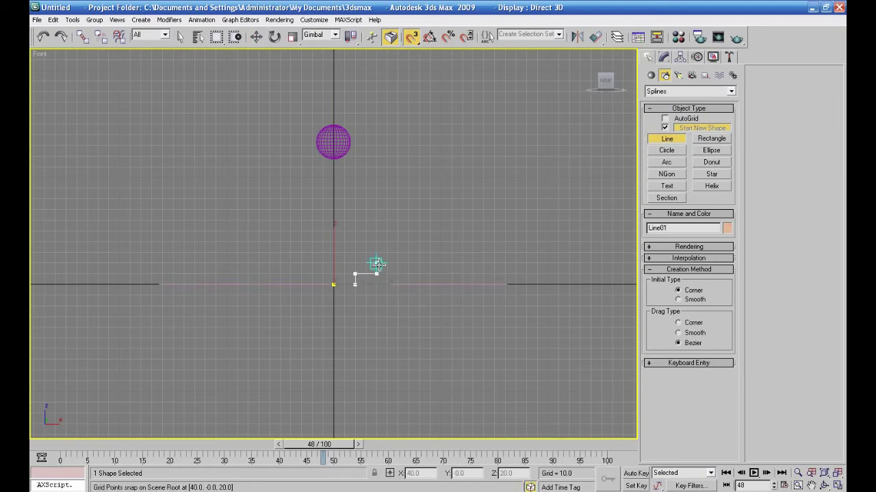
pyautogui.click(376, 263)
pyautogui.click(398, 263)
pyautogui.click(398, 252)
pyautogui.click(420, 252)
pyautogui.click(420, 242)
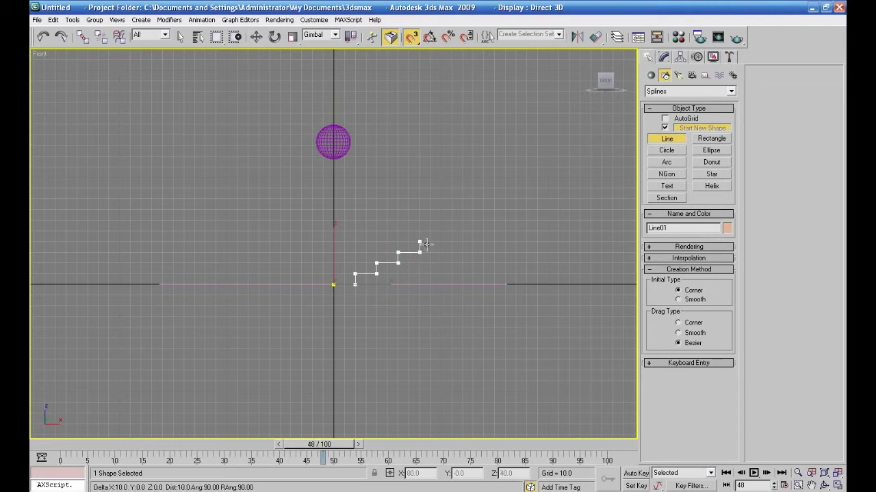
pyautogui.click(441, 241)
pyautogui.click(442, 231)
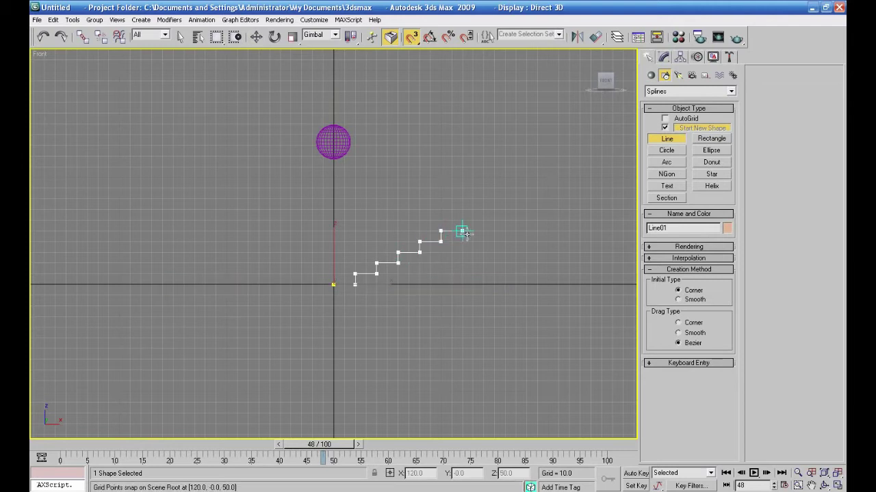
pyautogui.click(463, 231)
pyautogui.click(462, 221)
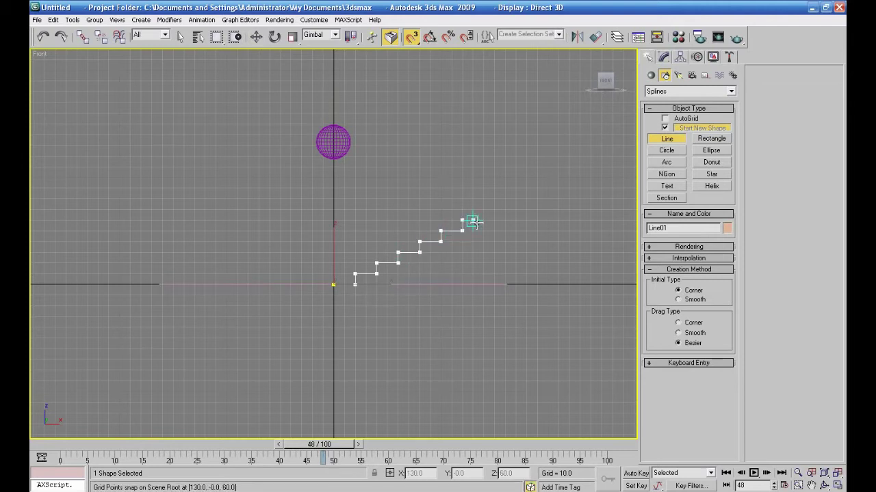
pyautogui.click(483, 221)
pyautogui.click(491, 211)
pyautogui.click(504, 210)
pyautogui.click(504, 199)
pyautogui.click(526, 199)
pyautogui.rightClick(524, 209)
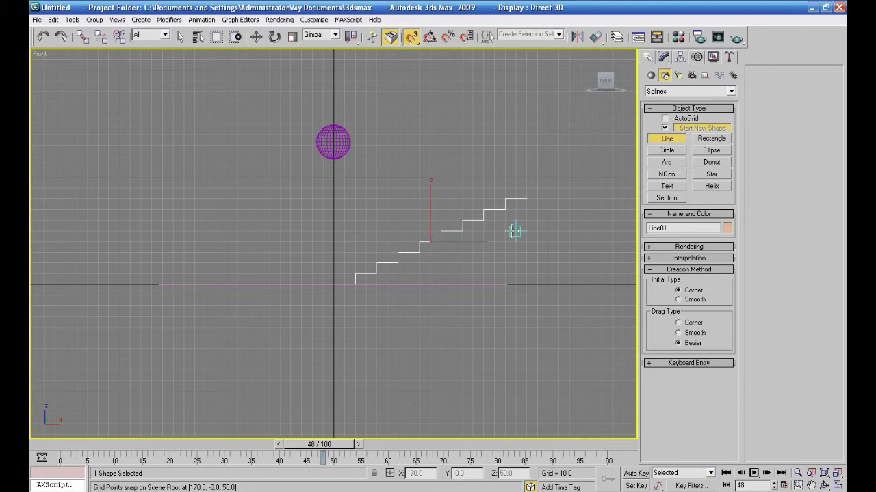
# Apply an Extrude modifier to the staircase line with an amount of 35.5
pyautogui.click(664, 58)
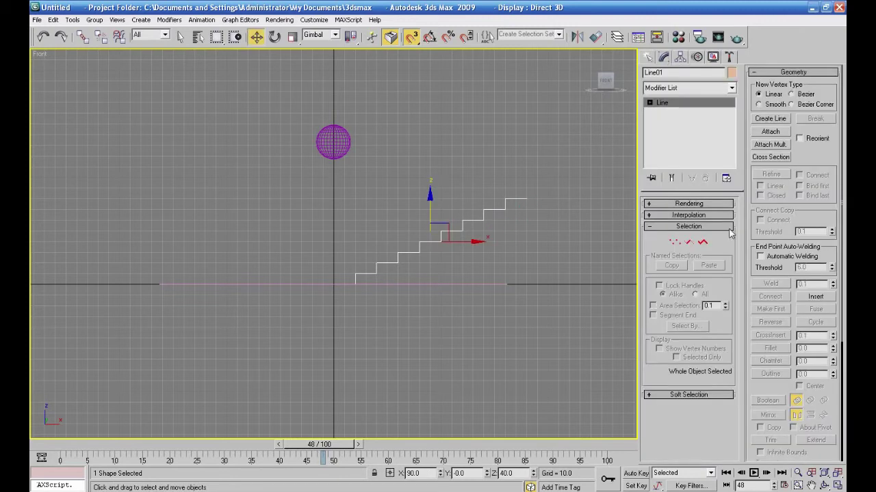
pyautogui.click(730, 89)
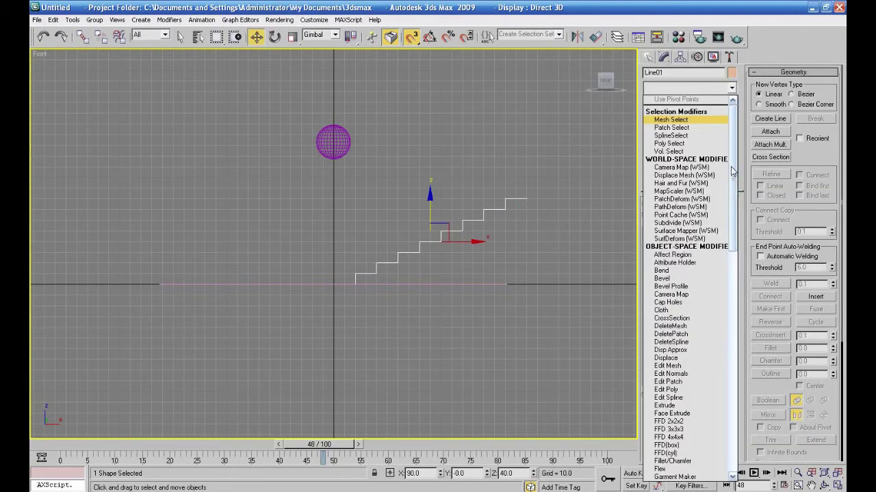
pyautogui.moveTo(732, 171); pyautogui.dragTo(732, 215)
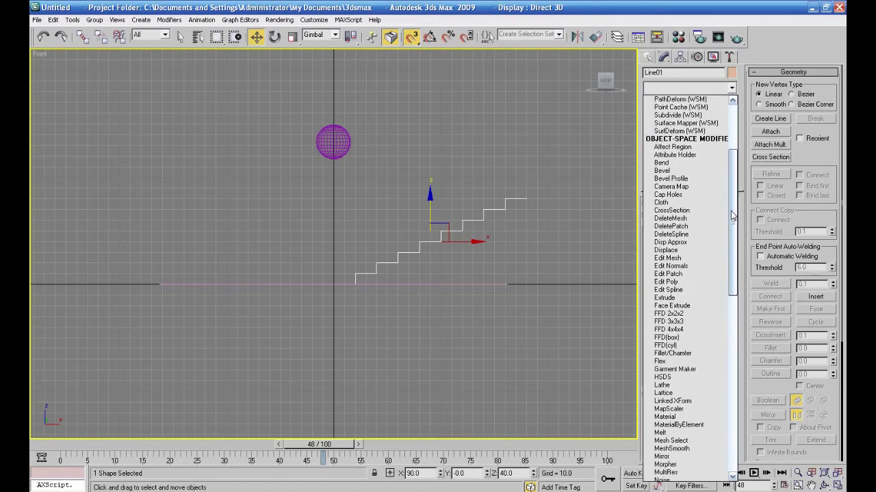
pyautogui.click(669, 298)
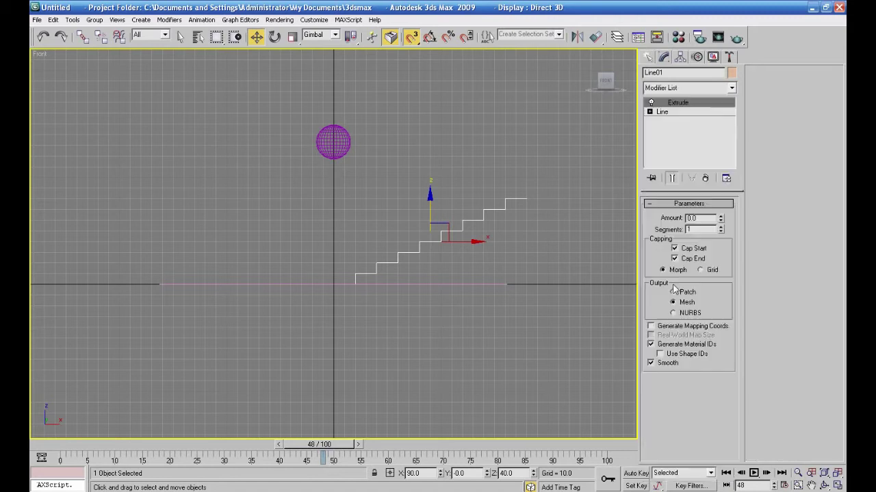
pyautogui.moveTo(720, 218); pyautogui.dragTo(723, 178)
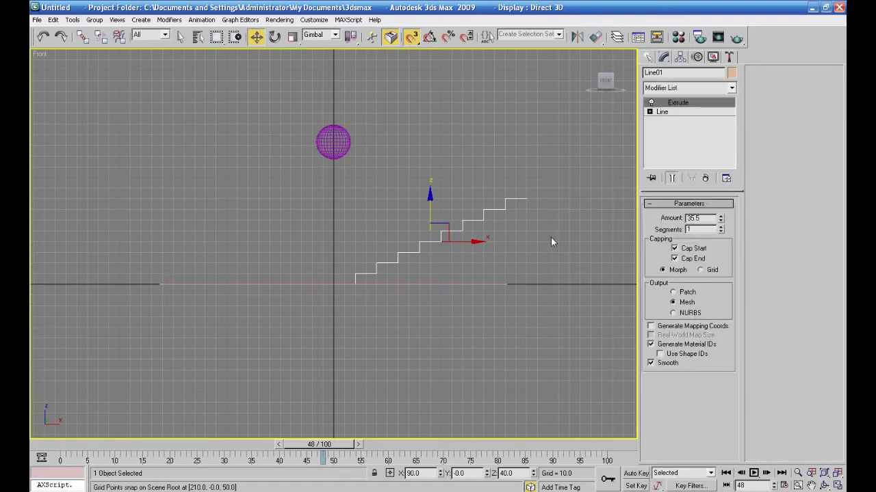
# Show the staircase shaded in Perspective view and set its Extrude amount to 55
pyautogui.press('p')
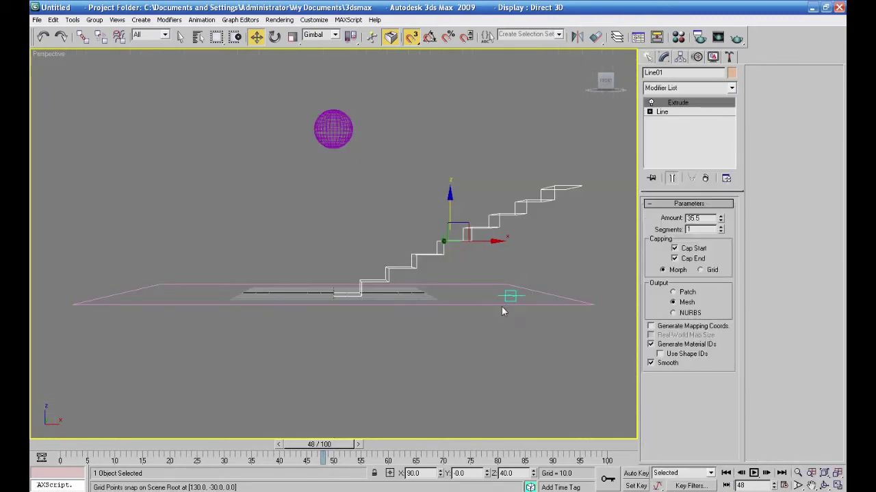
pyautogui.scroll(2, 513, 322)
pyautogui.scroll(1, 525, 337)
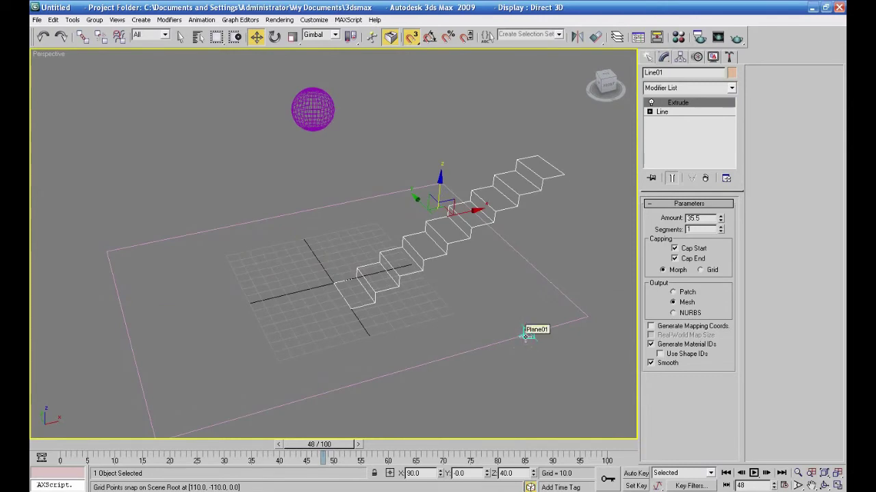
pyautogui.press('F3')
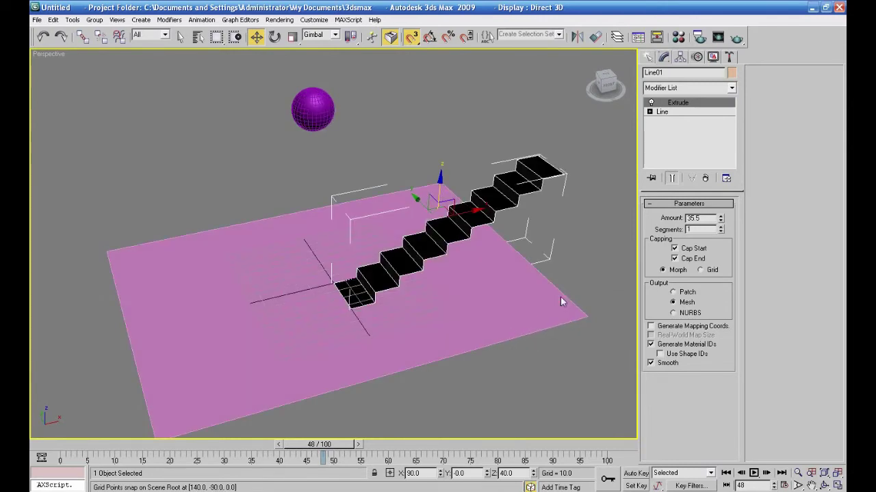
pyautogui.keyDown('alt'); pyautogui.moveTo(568, 303); pyautogui.dragTo(636, 267, button='middle'); pyautogui.keyUp('alt')
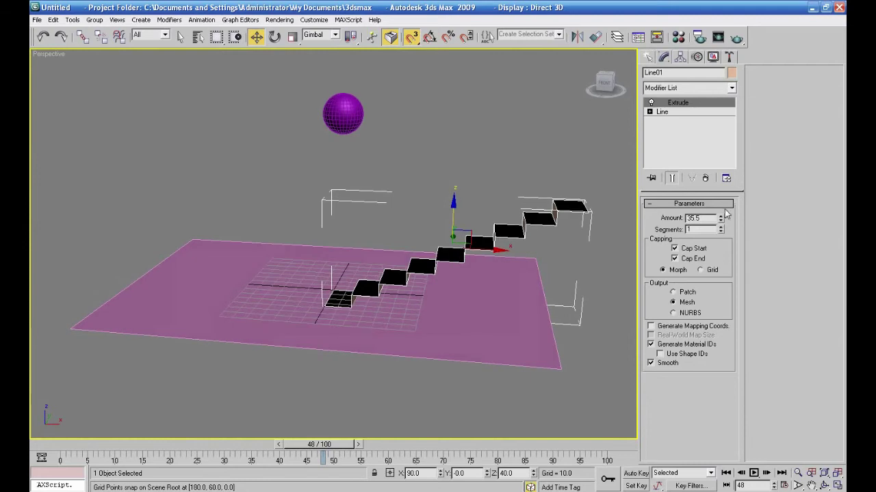
pyautogui.moveTo(720, 222); pyautogui.dragTo(720, 207)
pyautogui.keyDown('alt'); pyautogui.moveTo(533, 324); pyautogui.dragTo(552, 318, button='middle'); pyautogui.keyUp('alt')
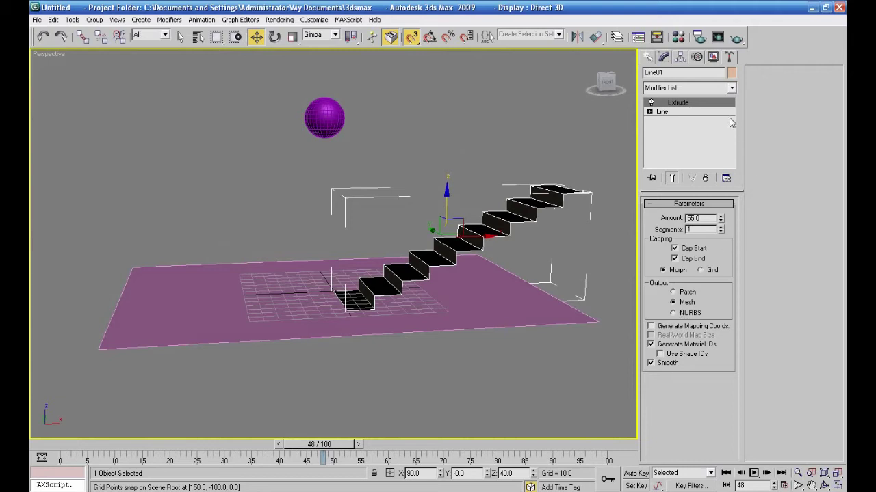
# Add a Shell modifier to the extruded staircase to give its surfaces thickness
pyautogui.click(731, 89)
pyautogui.moveTo(733, 138); pyautogui.dragTo(733, 244)
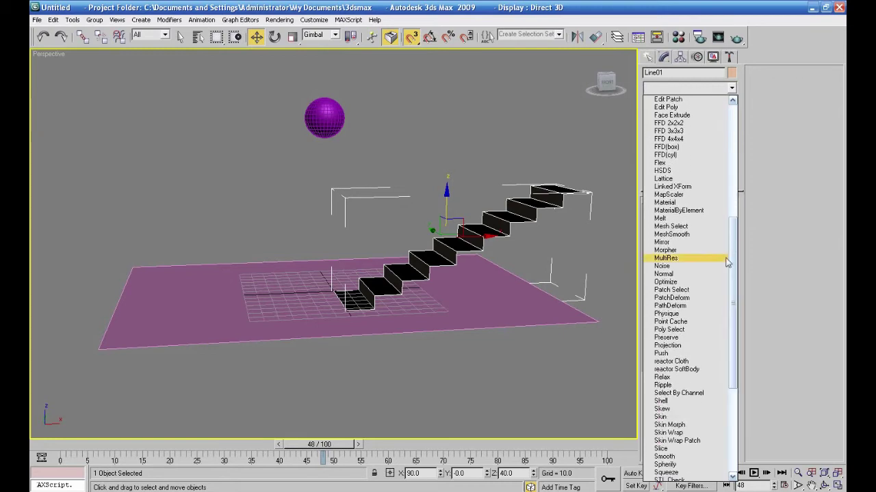
pyautogui.click(690, 402)
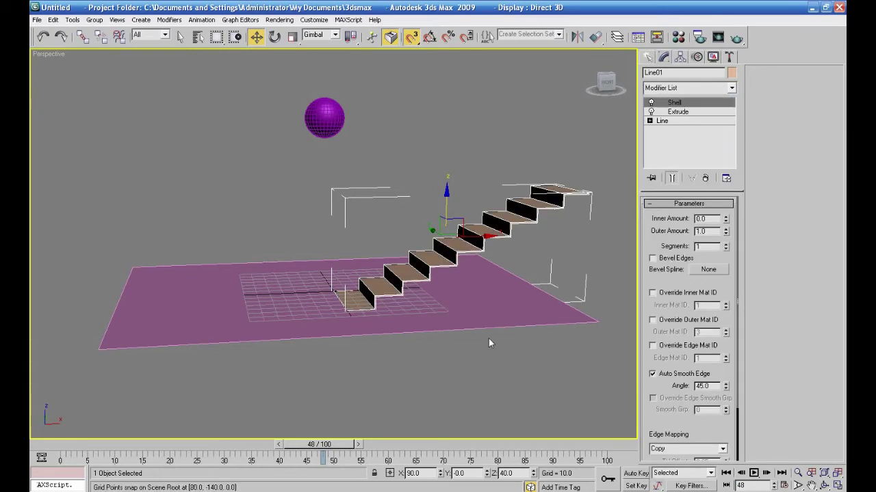
pyautogui.rightClick(542, 140)
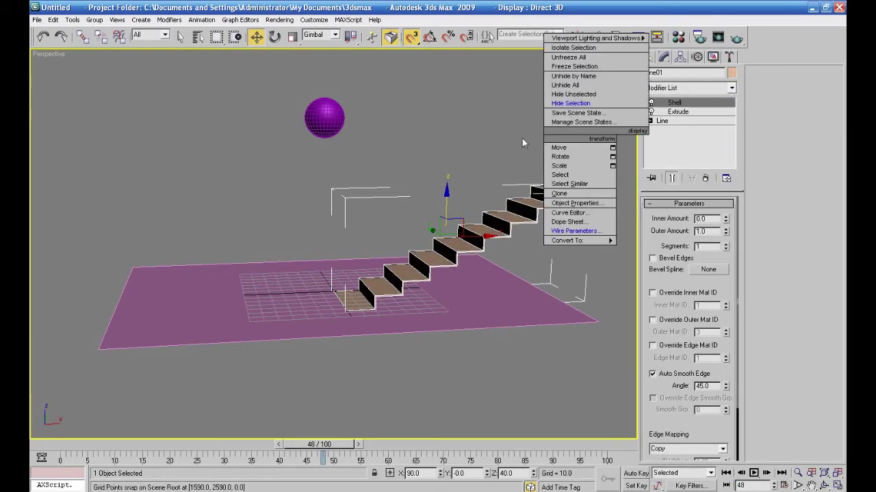
# Turn off 3D snapping and select the sphere for scaling
pyautogui.click(410, 37)
pyautogui.click(327, 118)
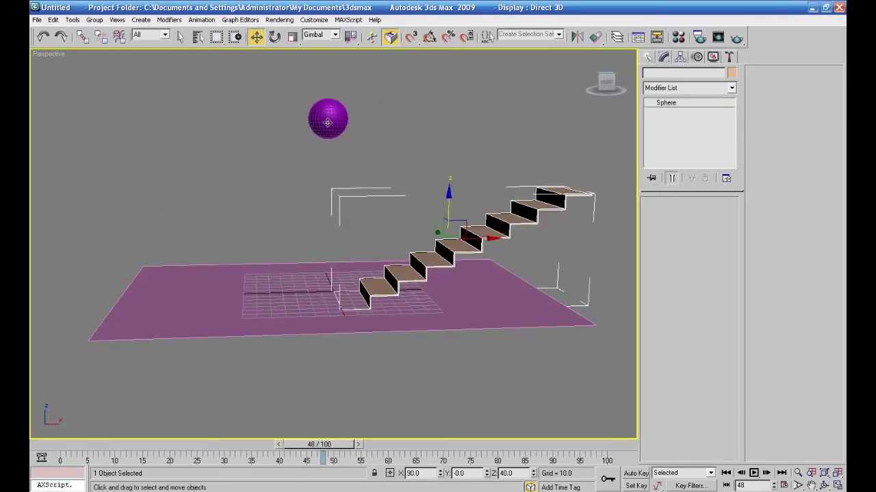
pyautogui.press('r')
pyautogui.press('t')
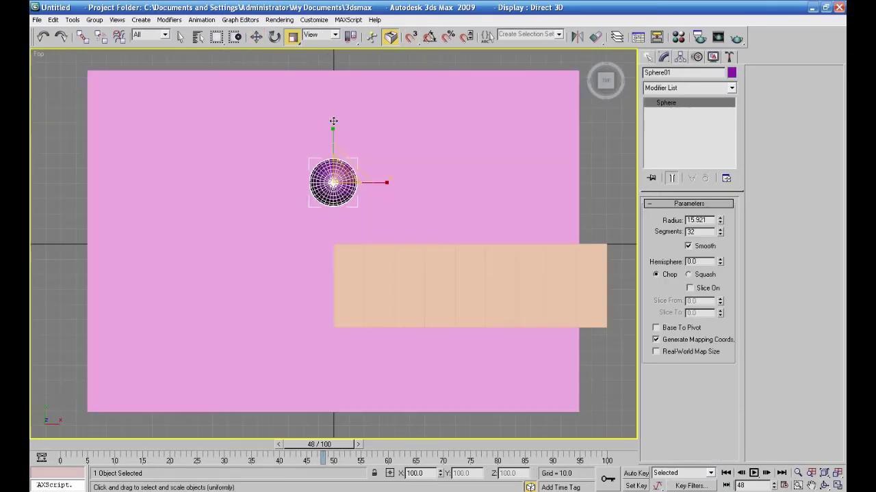
pyautogui.press('p')
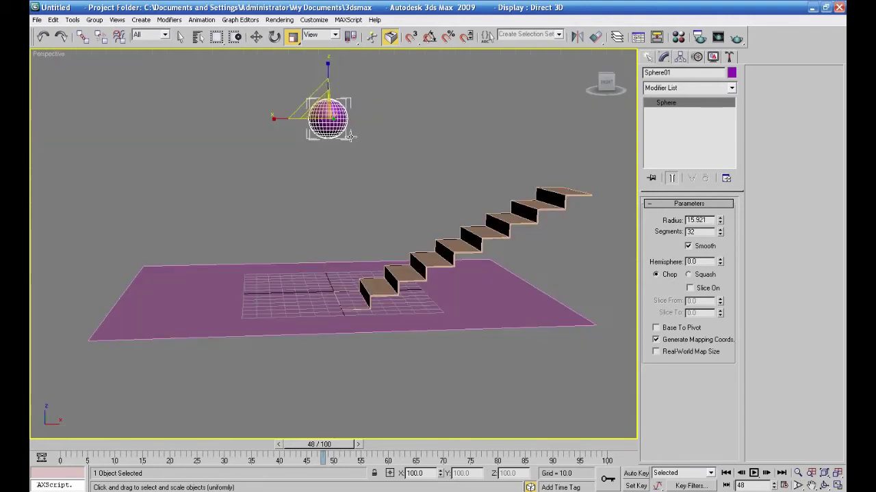
# Try to shrink the sphere non-uniformly to 64 percent along X and Z, and inspect its shape from the side
pyautogui.press('r')
pyautogui.moveTo(312, 99); pyautogui.dragTo(318, 145)
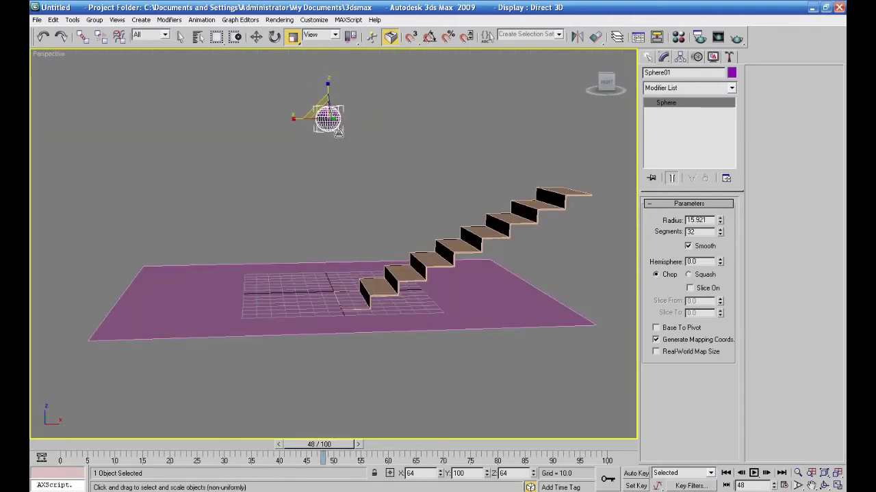
pyautogui.press('w')
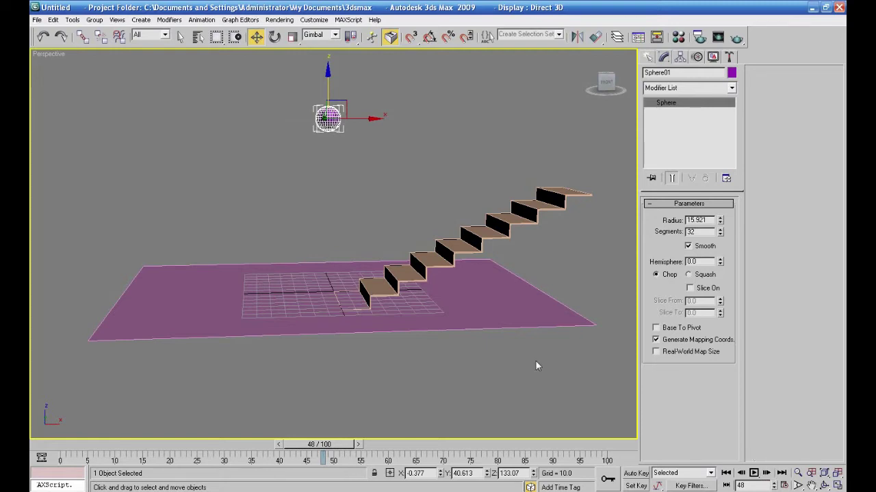
pyautogui.moveTo(492, 364)
pyautogui.keyDown('alt'); pyautogui.mouseDown(button='middle')
pyautogui.moveTo(568, 373)
pyautogui.moveTo(555, 371)
pyautogui.mouseUp(button='middle'); pyautogui.keyUp('alt')
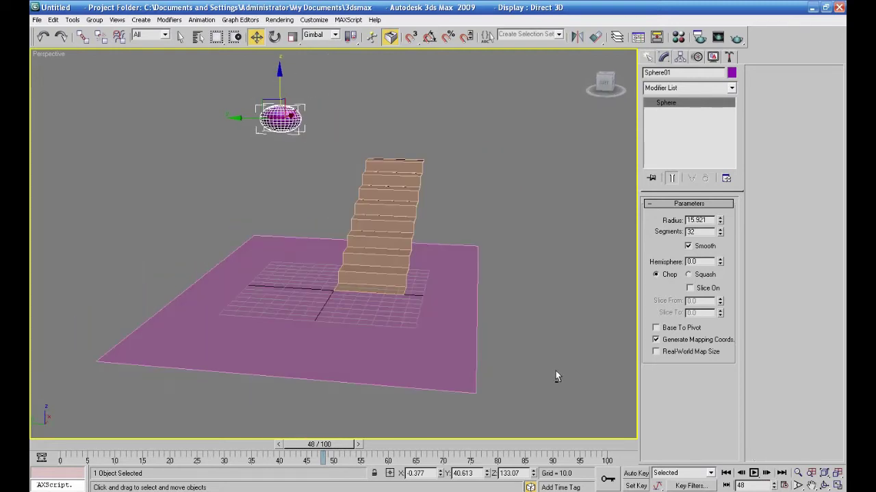
# Scale the sphere down uniformly to about 52 percent
pyautogui.click(292, 37)
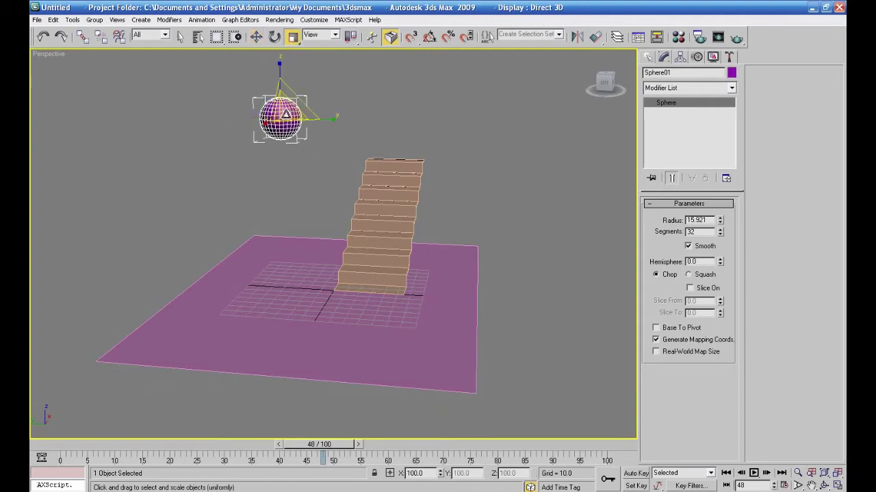
pyautogui.moveTo(286, 114); pyautogui.dragTo(303, 167)
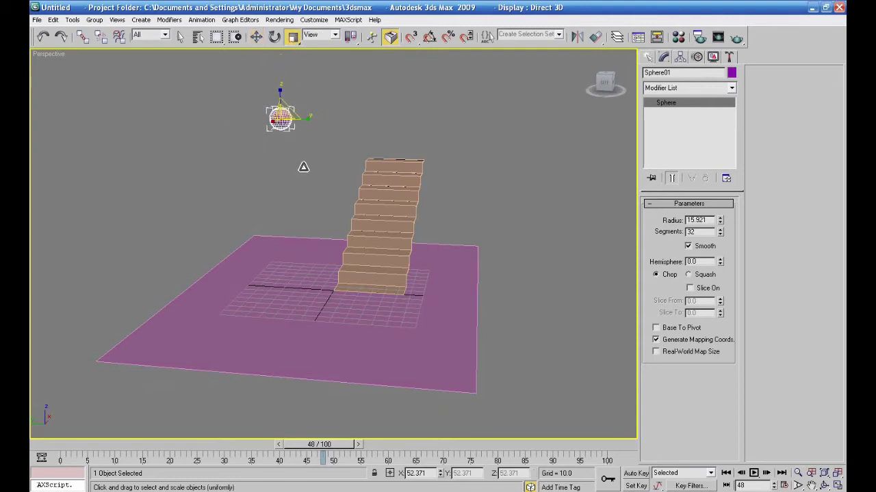
pyautogui.click(256, 37)
# Restore the four-viewport layout and move the sphere over the lowest tread in a wireframe Top view, about X 9.5, Y -26.7
pyautogui.click(836, 483)
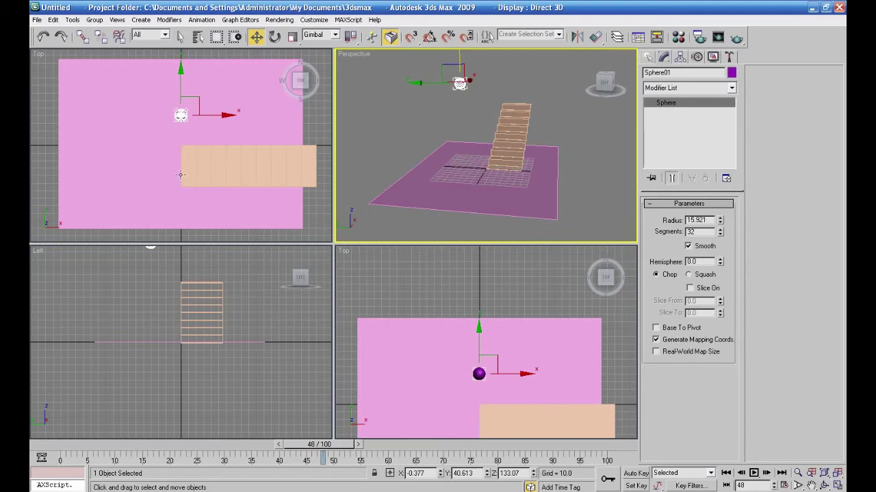
pyautogui.rightClick(216, 96)
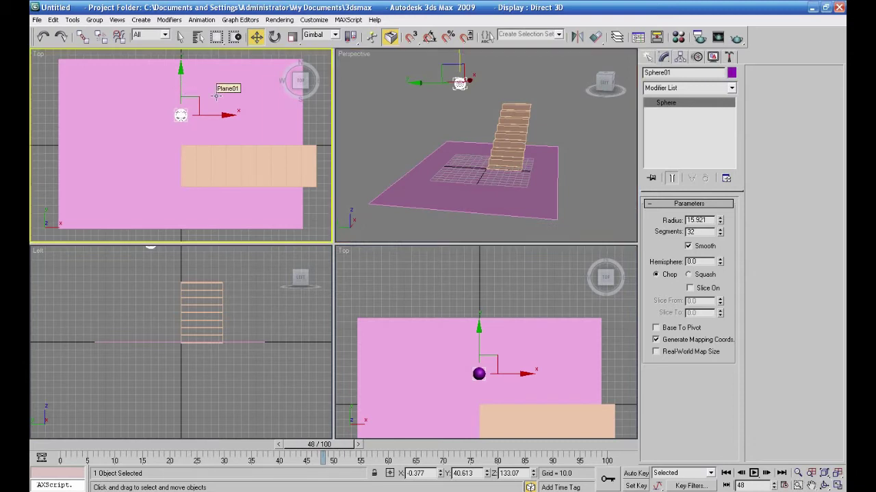
pyautogui.press('F3')
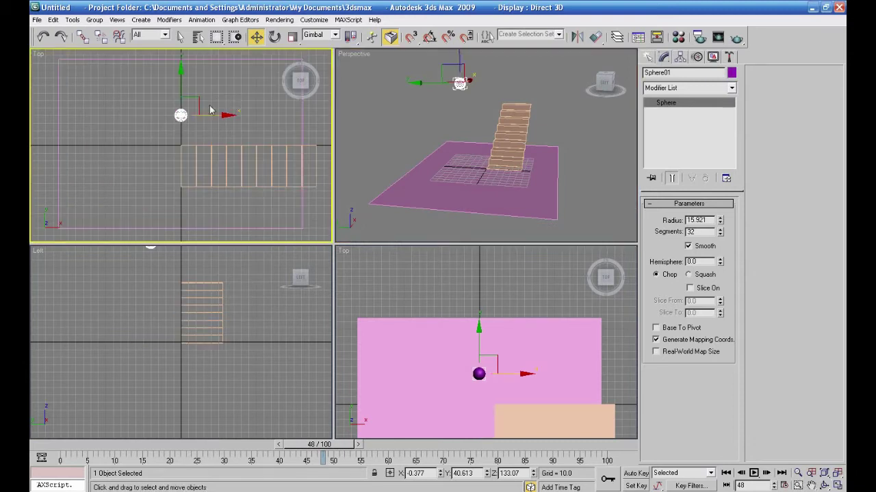
pyautogui.moveTo(182, 115); pyautogui.dragTo(228, 166)
# Lower the sphere onto the lowest tread in the Left view, to about Z 9.1, and make the Perspective view active
pyautogui.rightClick(414, 168)
pyautogui.rightClick(301, 313)
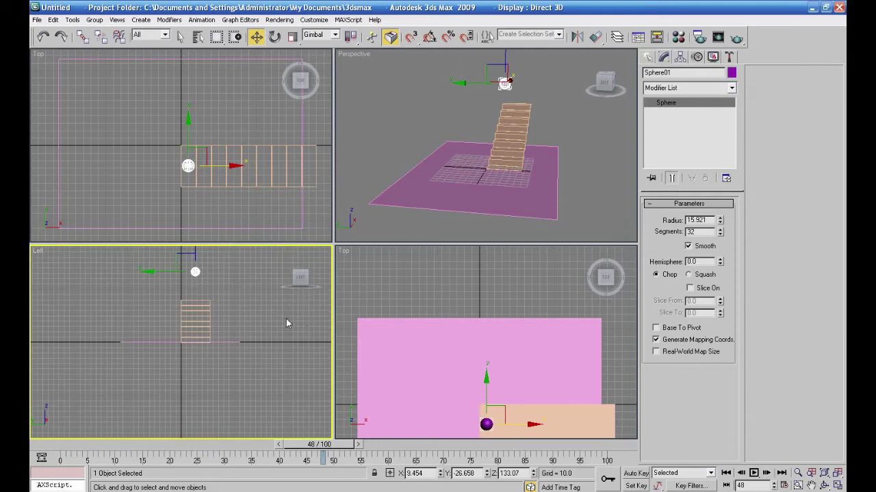
pyautogui.moveTo(266, 332); pyautogui.dragTo(266, 364, button='middle')
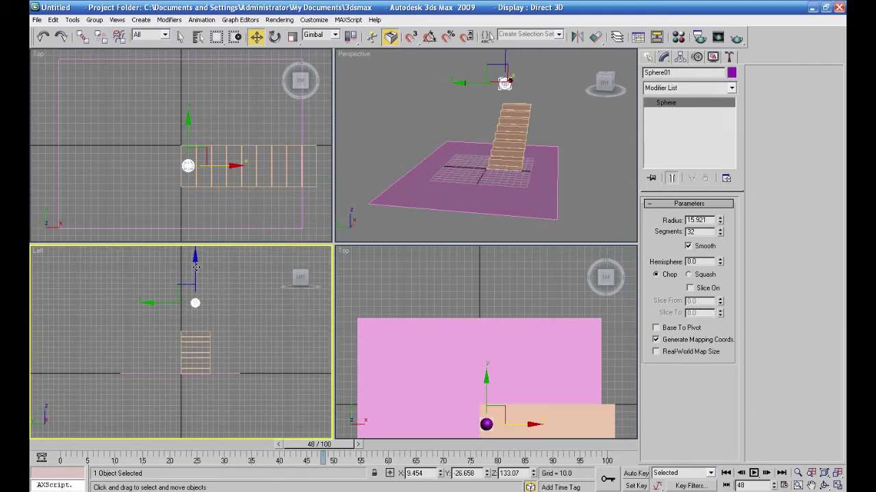
pyautogui.moveTo(195, 264); pyautogui.dragTo(195, 329)
pyautogui.rightClick(401, 214)
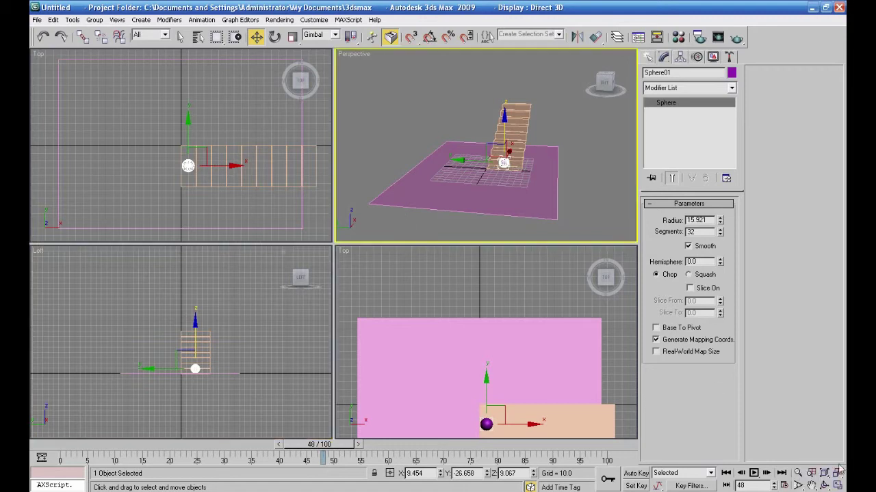
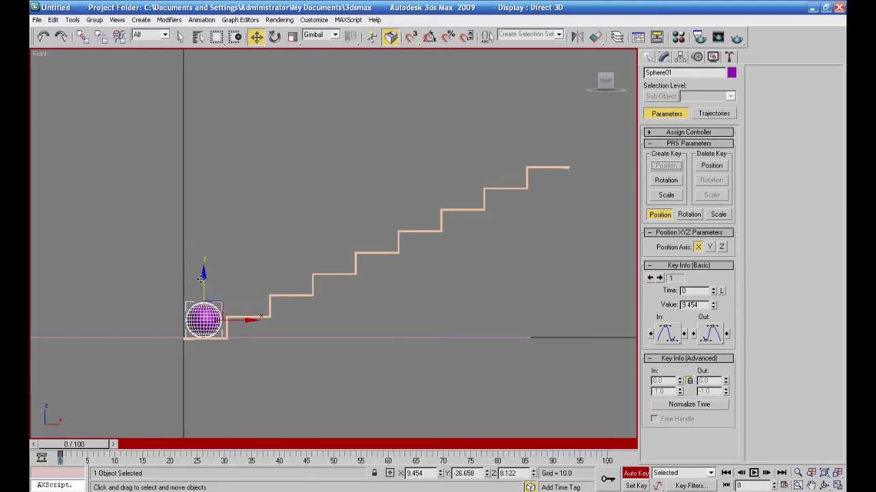
# At frame 10, key the sphere raised to about Z 91.6 in the Front view and shifted to about X 20.0 in the Top view
pyautogui.moveTo(111, 449); pyautogui.dragTo(165, 446)
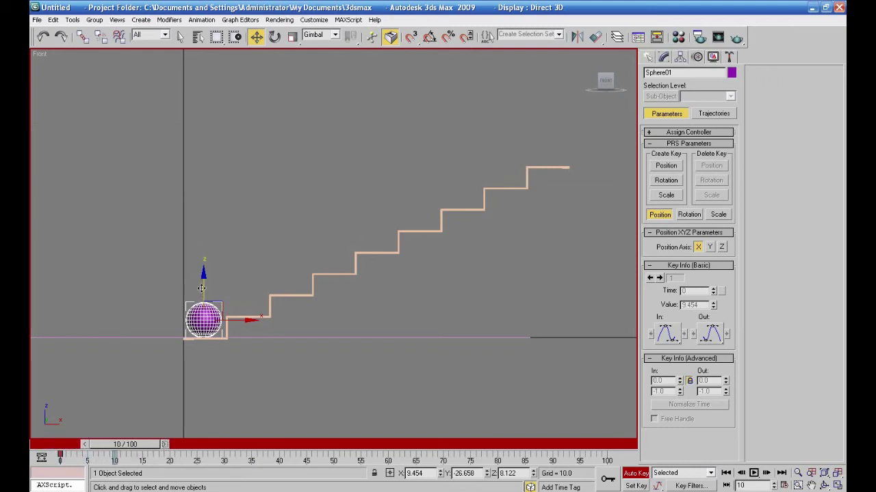
pyautogui.moveTo(203, 286); pyautogui.dragTo(219, 108)
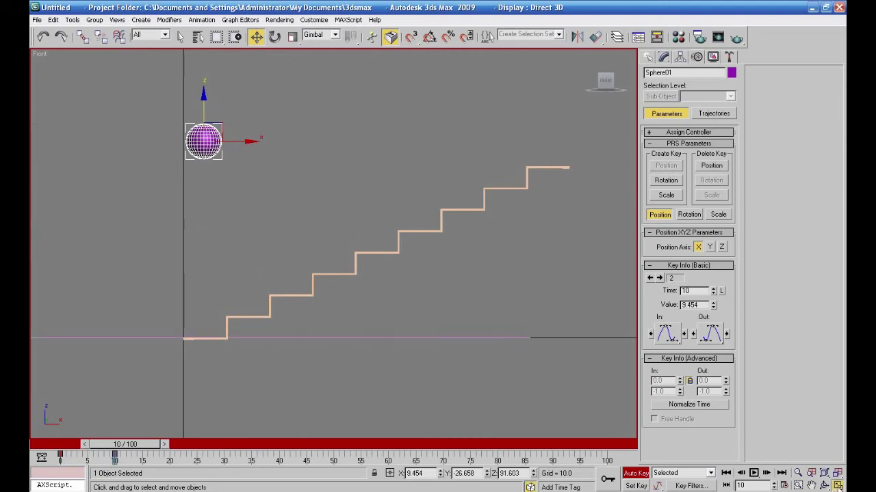
pyautogui.click(838, 486)
pyautogui.moveTo(232, 171); pyautogui.dragTo(237, 165)
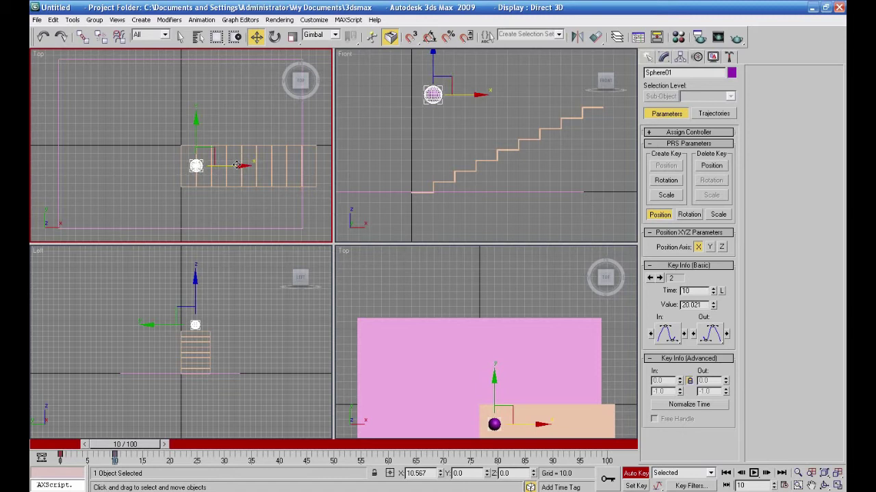
# At frame 20, key the sphere landing on the second tread at about X 29.7, Z 18.4, and turn off Auto Key
pyautogui.rightClick(422, 85)
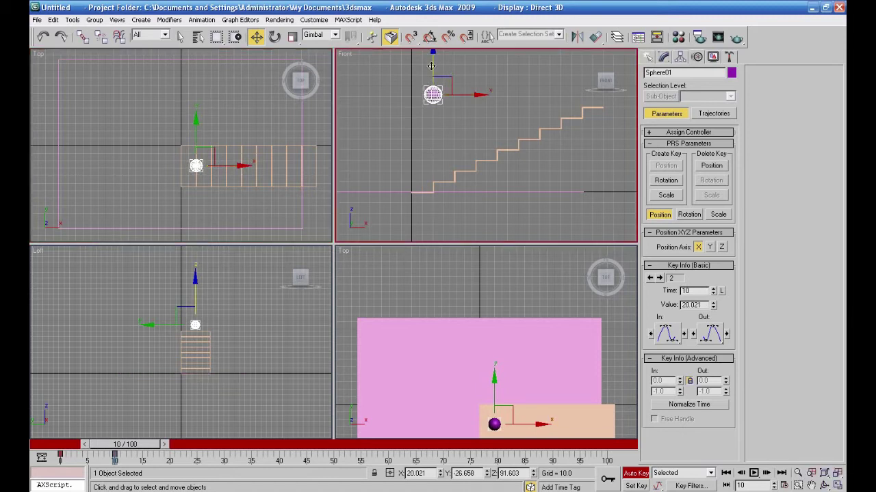
pyautogui.moveTo(149, 448); pyautogui.dragTo(200, 448)
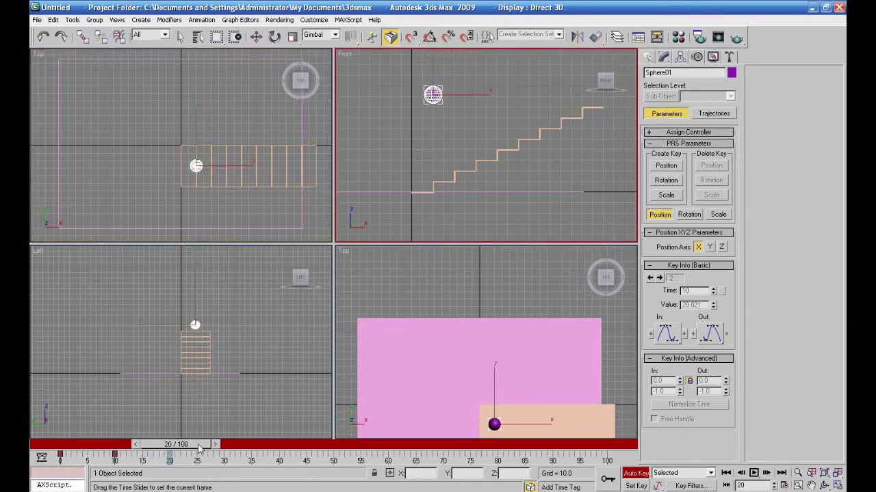
pyautogui.moveTo(433, 63); pyautogui.dragTo(436, 140)
pyautogui.moveTo(477, 172); pyautogui.dragTo(486, 167)
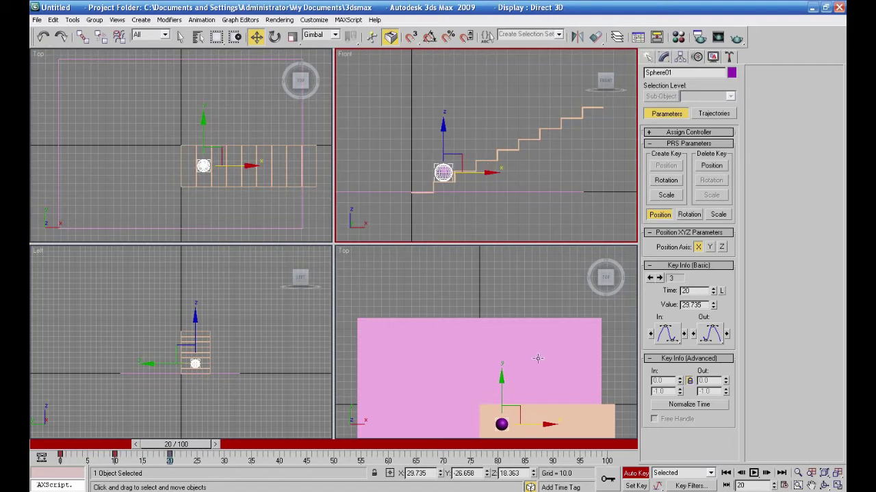
pyautogui.click(636, 474)
# Play the bounce animation from frame 0, stop it and return to frame 0
pyautogui.moveTo(170, 448); pyautogui.dragTo(69, 449)
pyautogui.press('w')
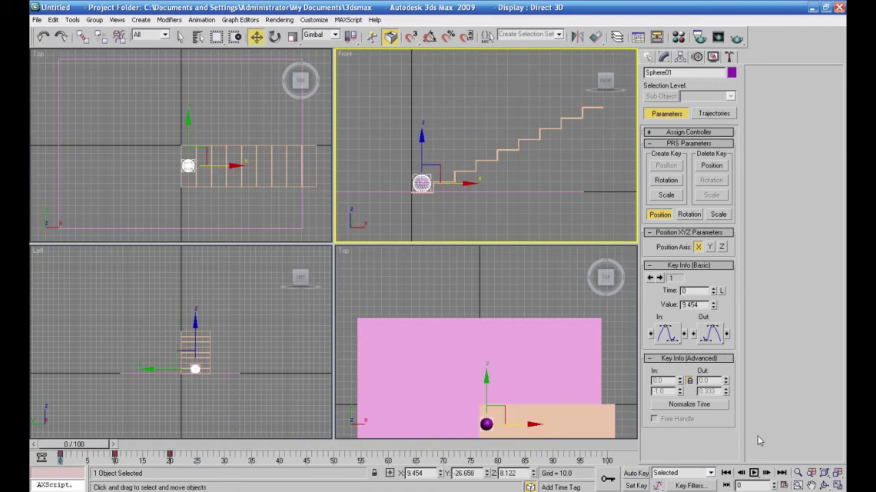
pyautogui.click(753, 472)
pyautogui.click(753, 473)
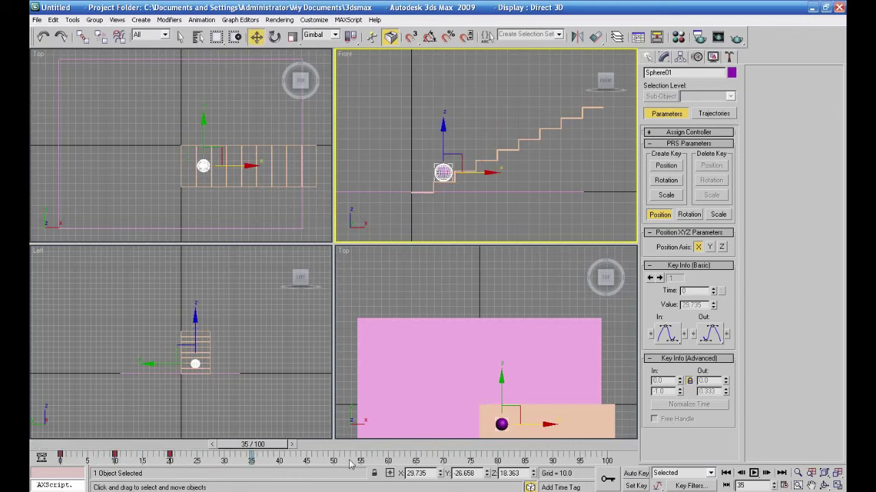
pyautogui.moveTo(245, 445); pyautogui.dragTo(64, 445)
pyautogui.press('w')
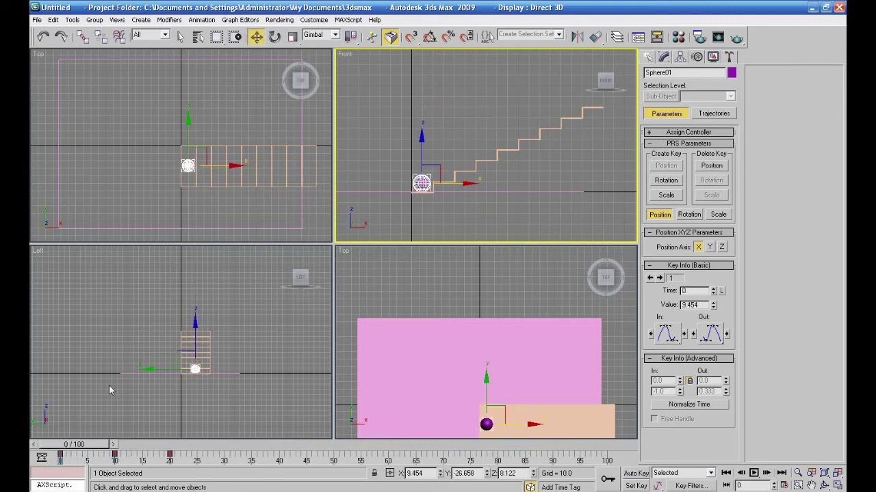
# Delete the sphere's X Position key at frame 10 in the Curve Editor and show only the X Position curve
pyautogui.click(639, 38)
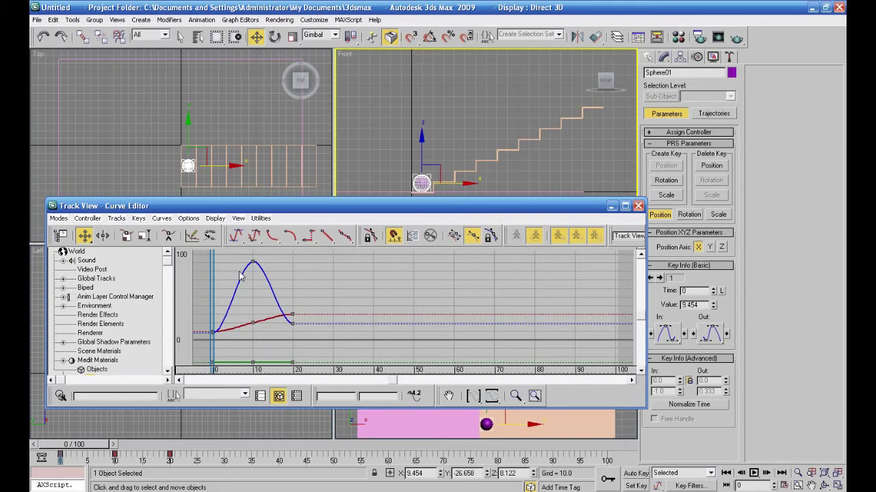
pyautogui.click(252, 322)
pyautogui.click(252, 262)
pyautogui.moveTo(170, 269); pyautogui.dragTo(169, 305)
pyautogui.click(140, 325)
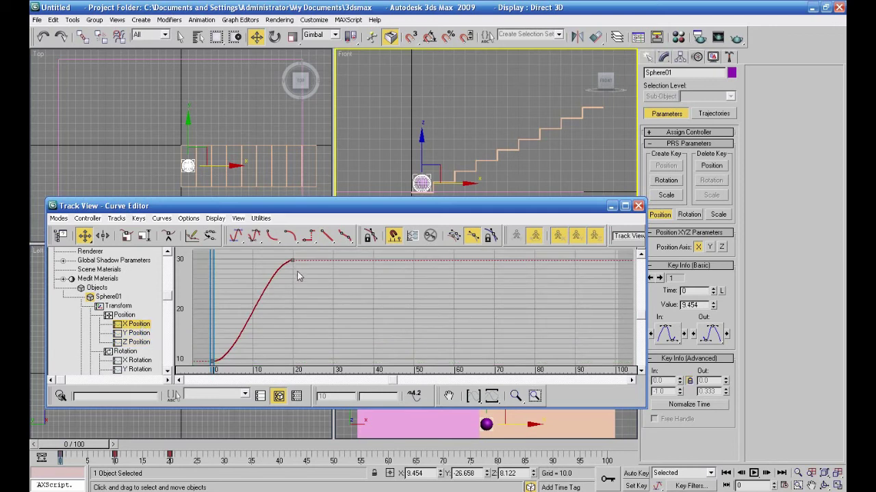
# Give both X Position keys linear tangents and add Z Position to the selected curves
pyautogui.moveTo(304, 257); pyautogui.dragTo(196, 378)
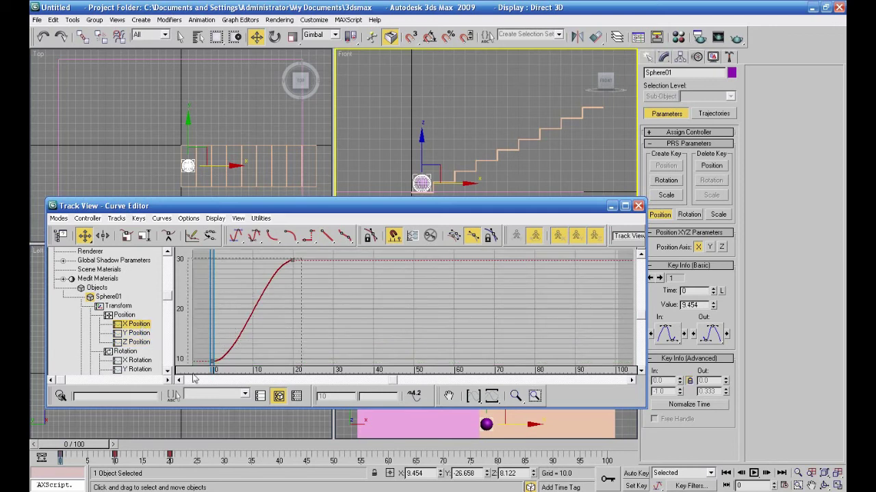
pyautogui.click(328, 239)
pyautogui.click(327, 236)
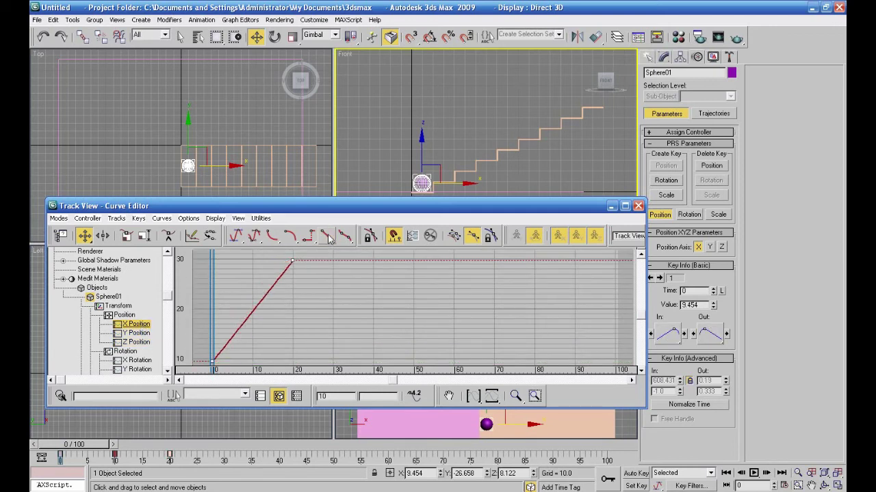
pyautogui.keyDown('ctrl'); pyautogui.click(138, 342); pyautogui.keyUp('ctrl')
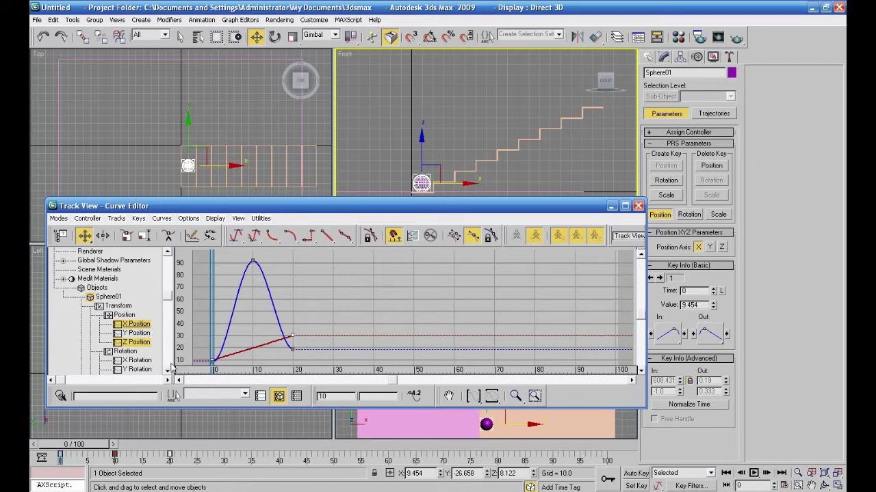
# Try the Loop out-of-range type on the X and Z Position curves
pyautogui.click(413, 236)
pyautogui.moveTo(150, 236); pyautogui.dragTo(520, 299)
pyautogui.moveTo(457, 287); pyautogui.dragTo(671, 121)
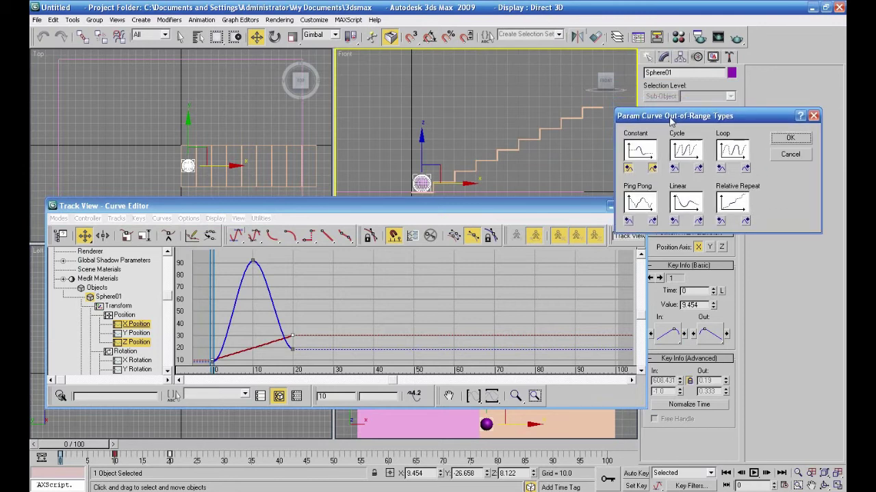
pyautogui.click(738, 154)
pyautogui.click(794, 138)
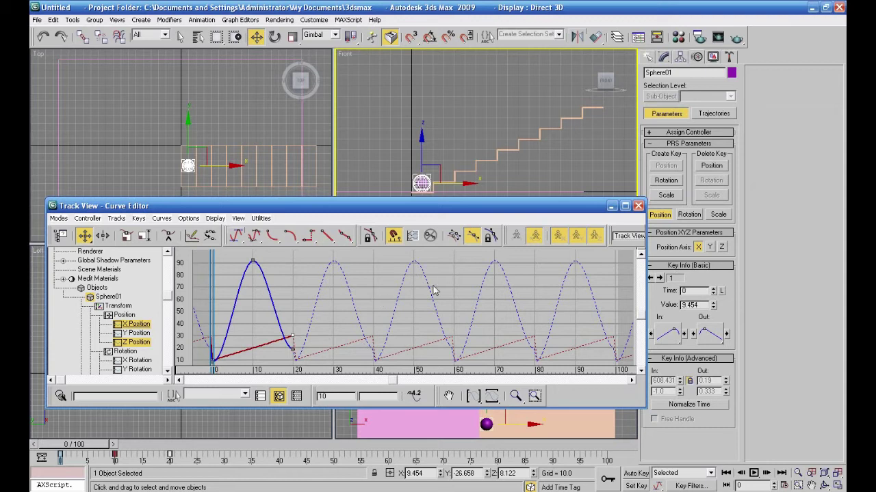
# Scrub the animation to frame 51 and back to frame 8 to check the looped bounce
pyautogui.moveTo(73, 445)
pyautogui.mouseDown()
pyautogui.moveTo(389, 448)
pyautogui.moveTo(325, 448)
pyautogui.mouseUp()
pyautogui.press('w')
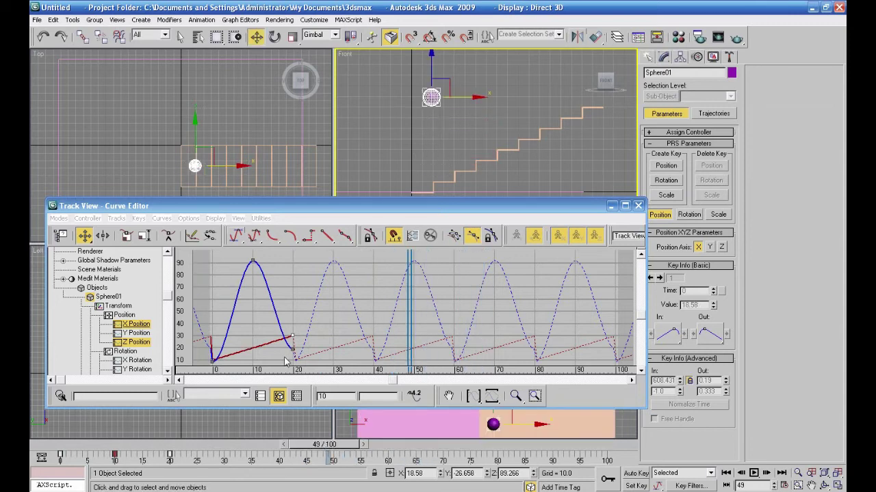
pyautogui.moveTo(330, 445); pyautogui.dragTo(341, 445)
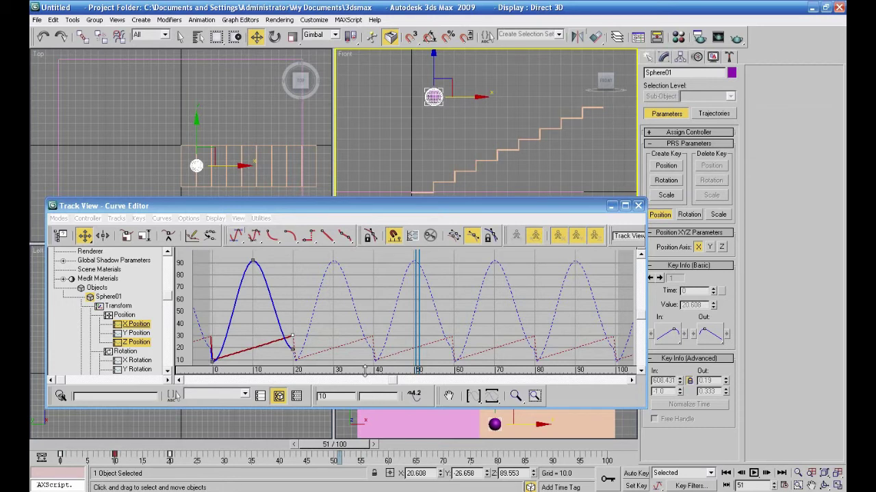
pyautogui.moveTo(321, 446); pyautogui.dragTo(111, 445)
pyautogui.press('w')
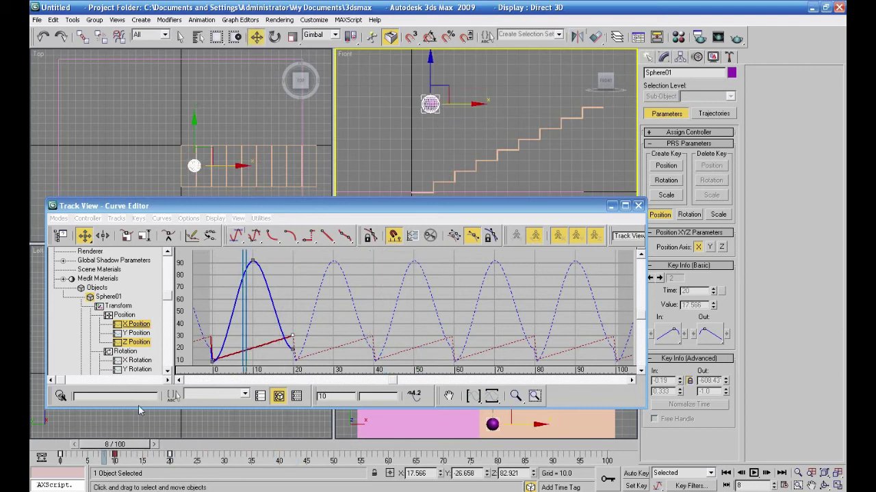
# Set the out-of-range type of the X and Z Position curves back to Constant
pyautogui.click(395, 237)
pyautogui.moveTo(191, 246); pyautogui.dragTo(631, 82)
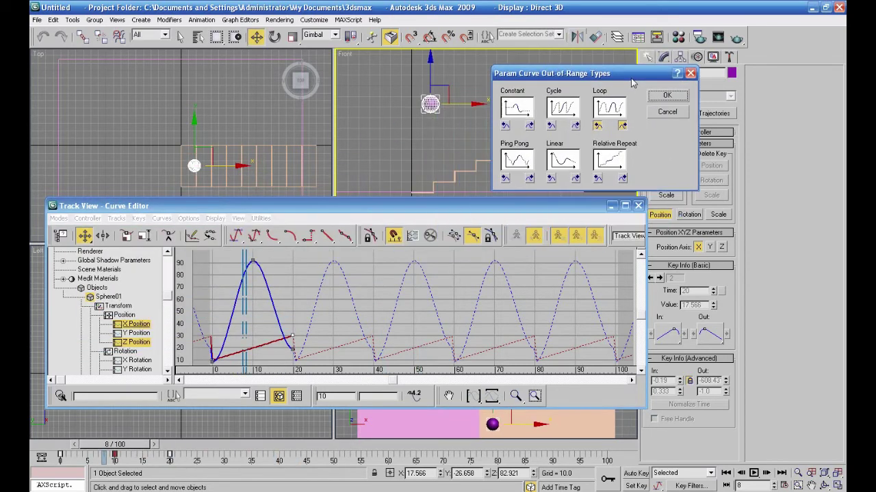
pyautogui.click(514, 108)
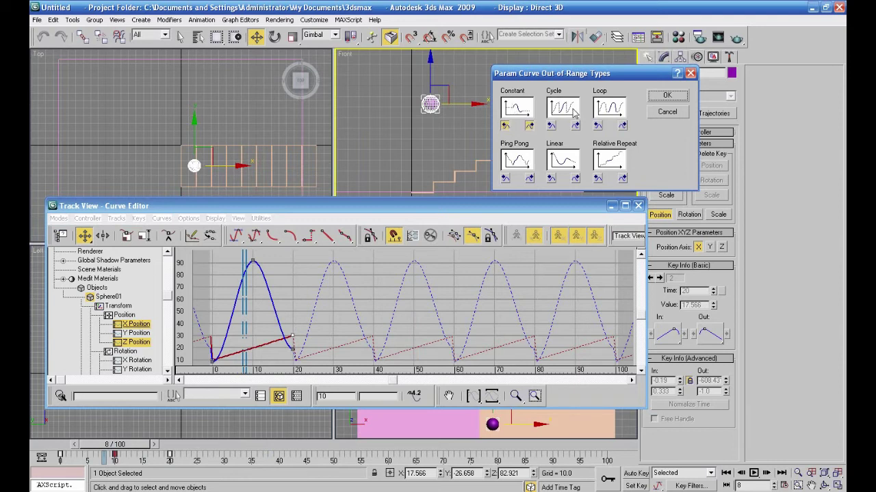
pyautogui.click(664, 96)
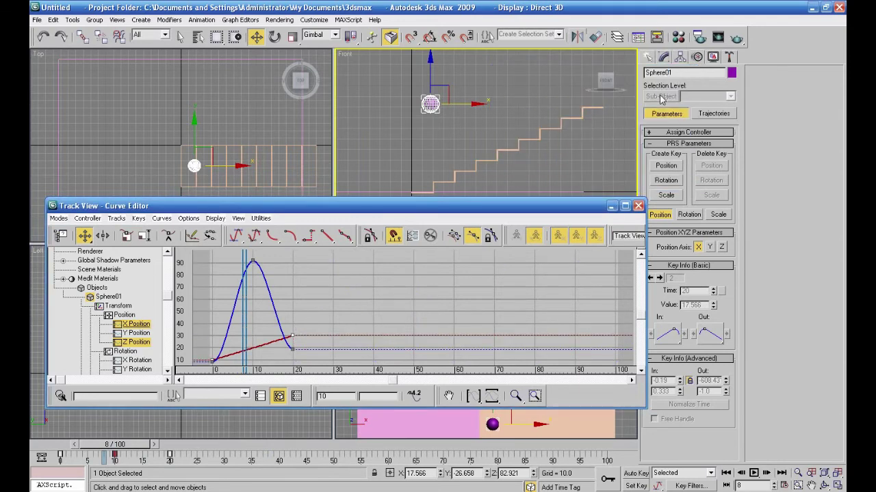
# Advance to frame 21 and try the Ping Pong out-of-range type on the X and Z Position curves
pyautogui.moveTo(128, 445); pyautogui.dragTo(196, 445)
pyautogui.press('w')
pyautogui.click(413, 236)
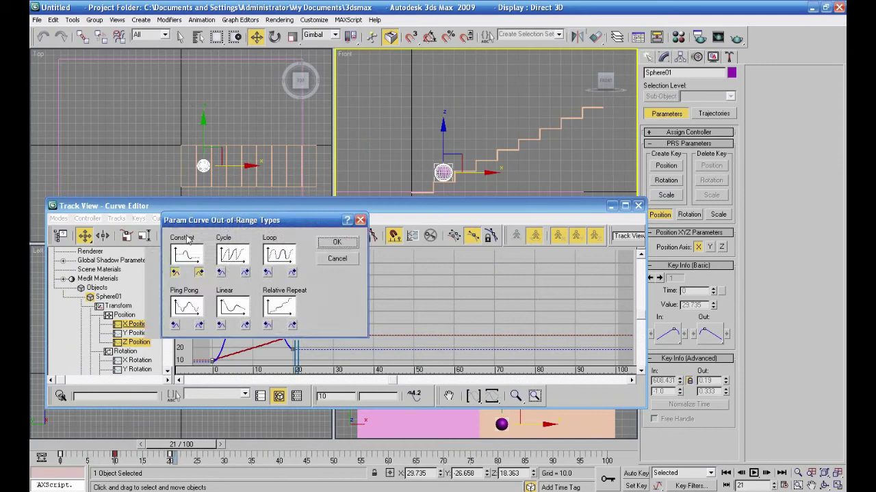
pyautogui.moveTo(295, 224); pyautogui.dragTo(719, 107)
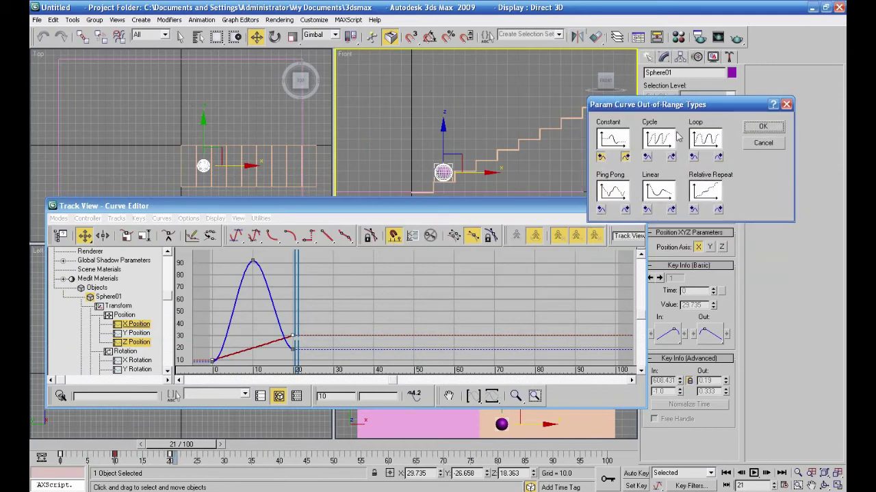
pyautogui.click(614, 193)
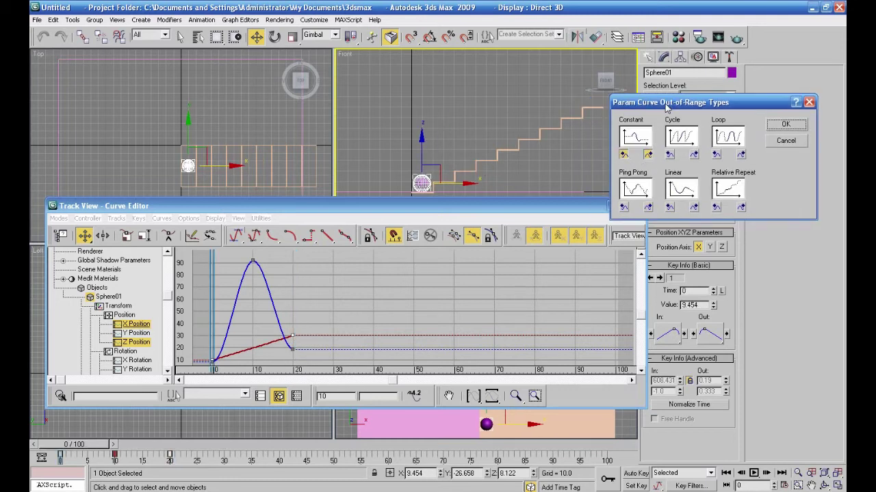
# Try the Loop out-of-range type on both position curves again
pyautogui.moveTo(666, 104); pyautogui.dragTo(670, 118)
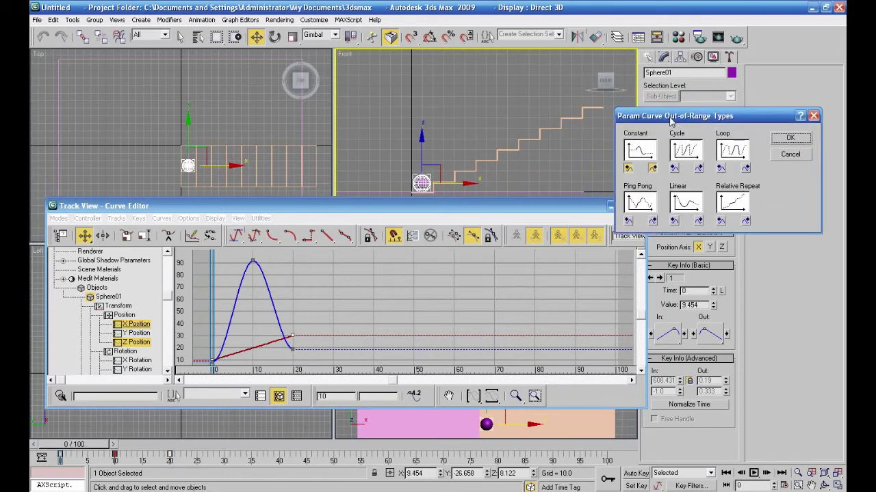
pyautogui.click(738, 156)
pyautogui.click(794, 139)
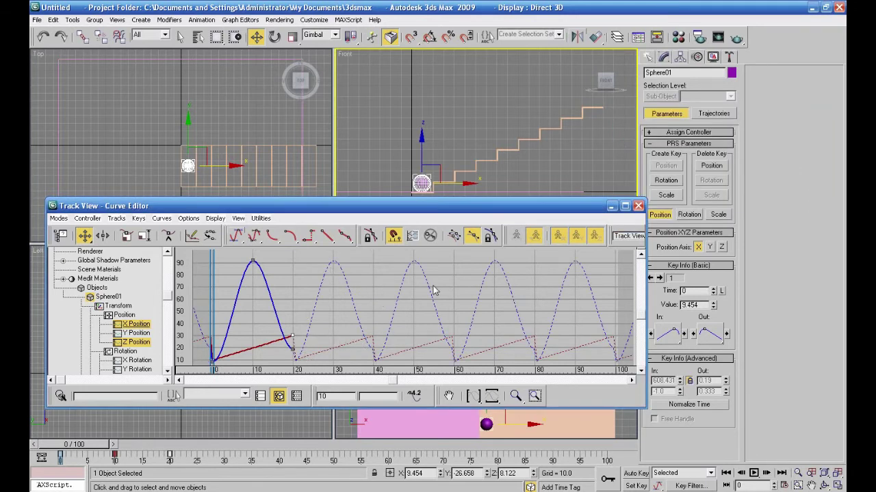
# Scrub through the looped motion to frame 51 and back to frame 8 to compare it with the staircase
pyautogui.moveTo(73, 445)
pyautogui.mouseDown()
pyautogui.moveTo(415, 448)
pyautogui.moveTo(328, 448)
pyautogui.mouseUp()
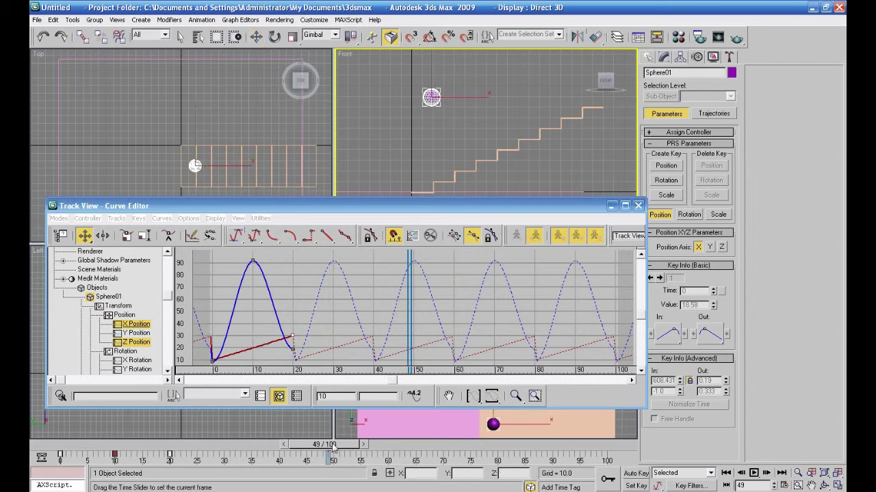
pyautogui.moveTo(329, 450); pyautogui.dragTo(335, 449)
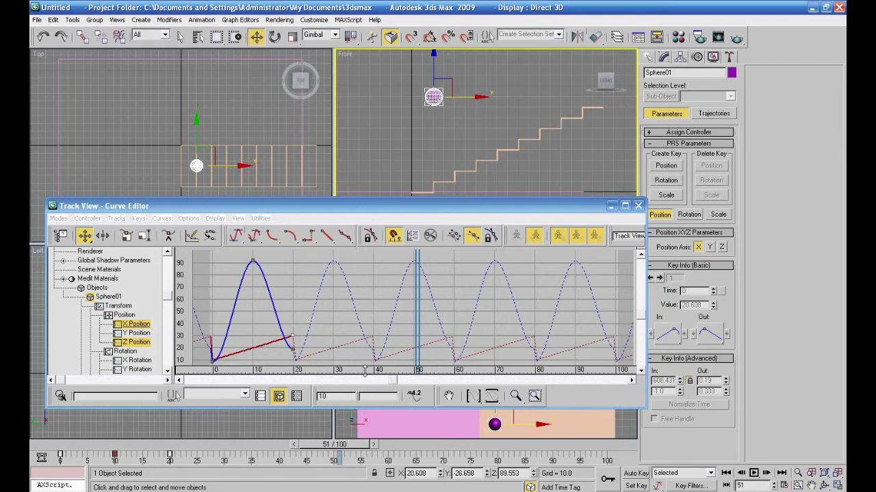
pyautogui.moveTo(324, 446); pyautogui.dragTo(112, 445)
pyautogui.press('w')
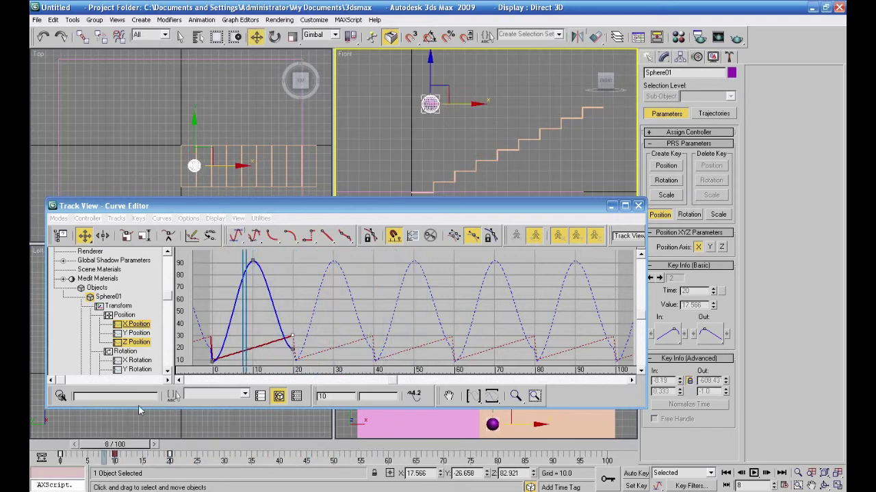
# Return both position curves to the Constant out-of-range type
pyautogui.click(412, 236)
pyautogui.moveTo(195, 198); pyautogui.dragTo(633, 83)
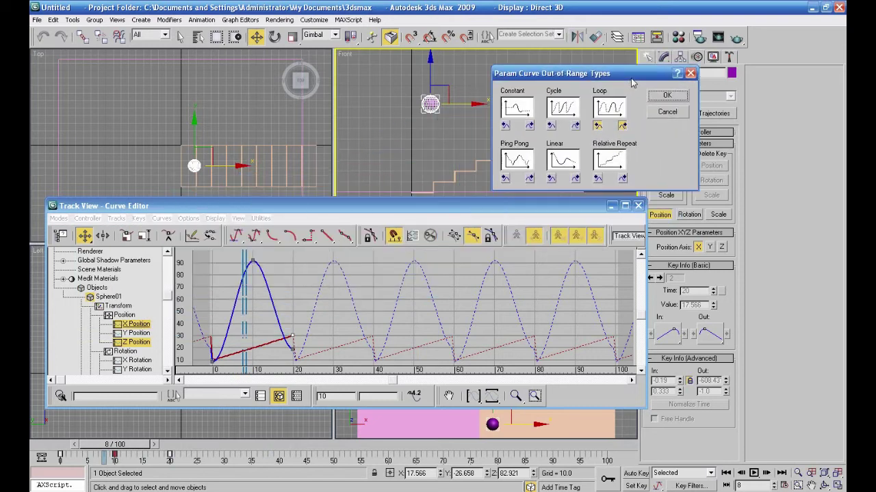
pyautogui.click(515, 108)
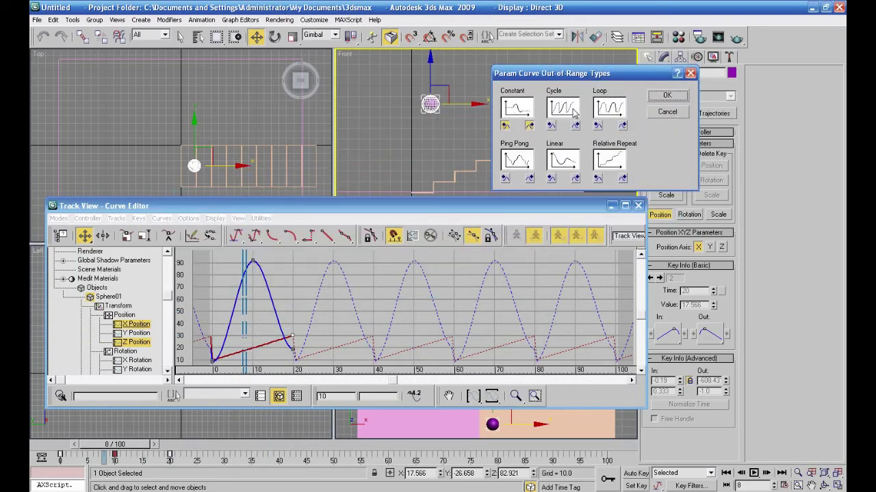
pyautogui.click(665, 96)
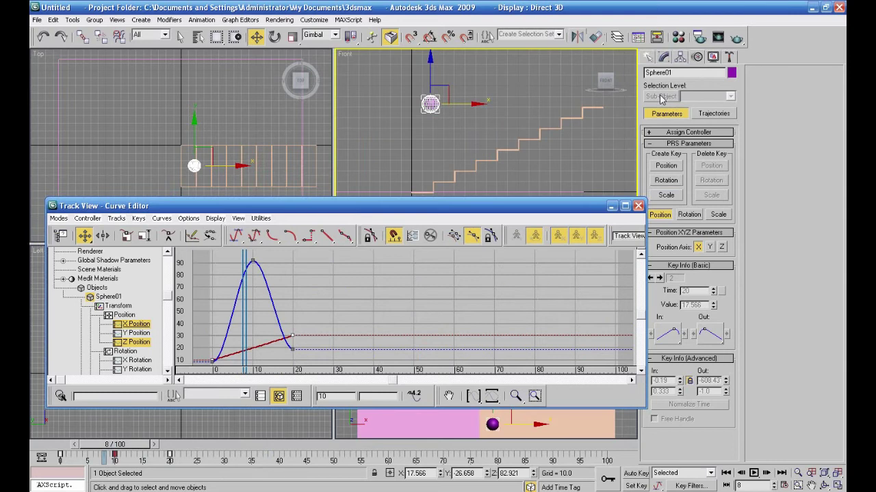
# Move to frame 21 and try the Ping Pong out-of-range type on the X and Z Position curves
pyautogui.moveTo(130, 448); pyautogui.dragTo(198, 444)
pyautogui.press('w')
pyautogui.click(430, 235)
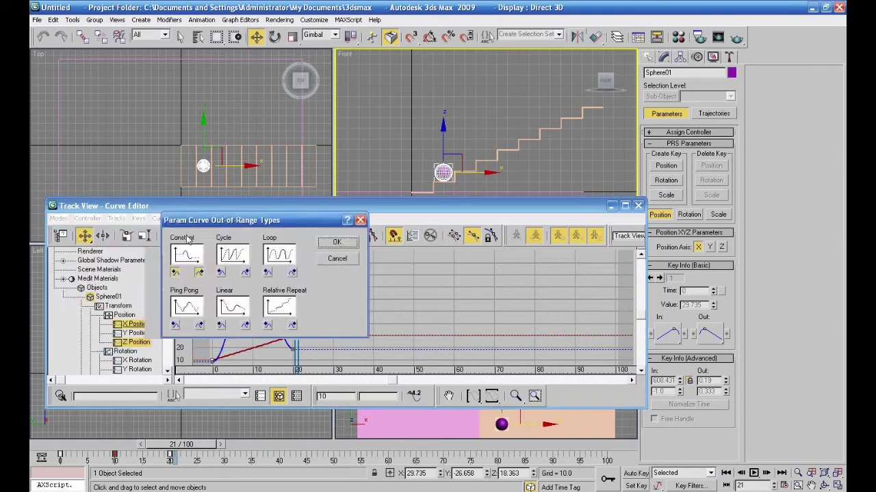
pyautogui.moveTo(206, 220); pyautogui.dragTo(629, 103)
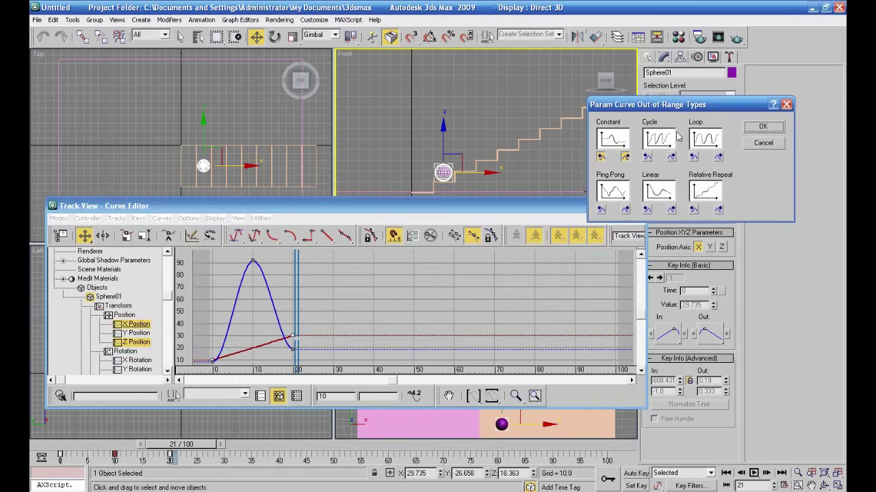
pyautogui.click(614, 193)
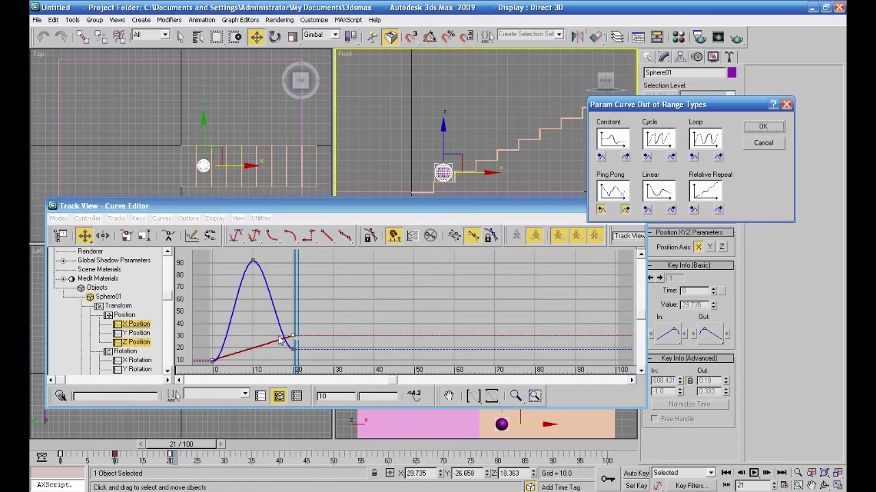
pyautogui.click(763, 127)
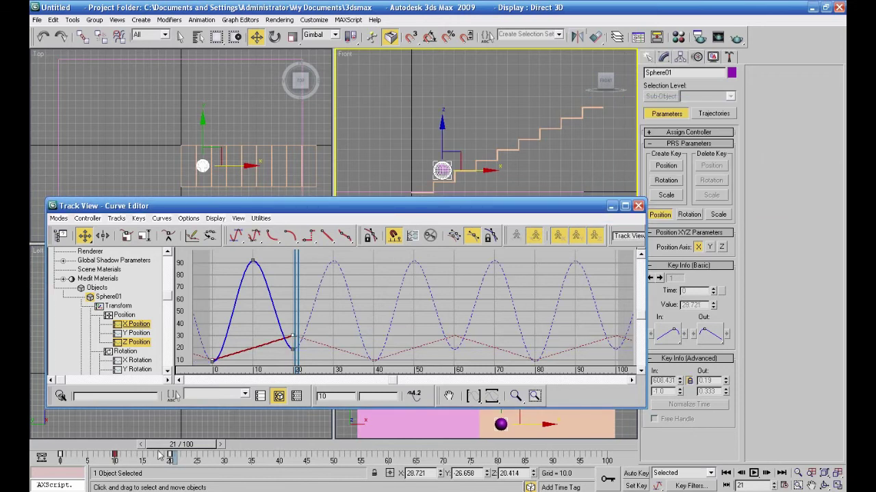
# Play the Ping Pong motion from frame 0 and scrub back to the start to check the ball's path
pyautogui.moveTo(176, 452); pyautogui.dragTo(55, 446)
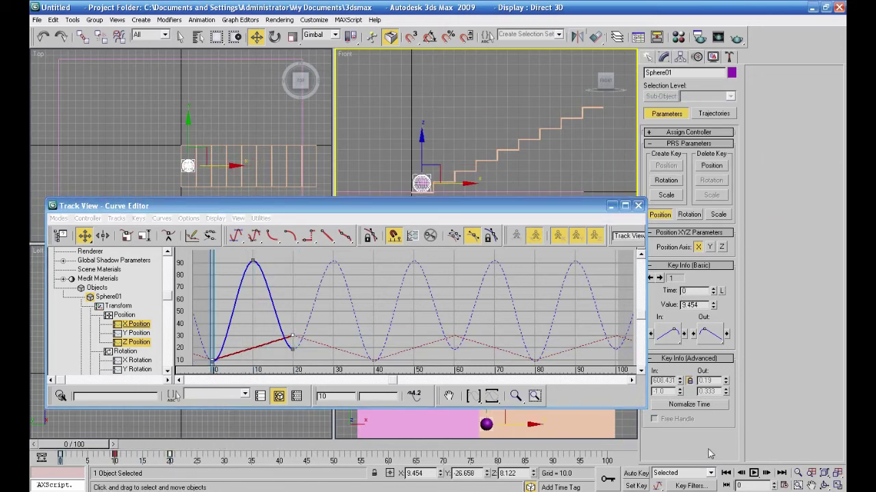
pyautogui.click(753, 474)
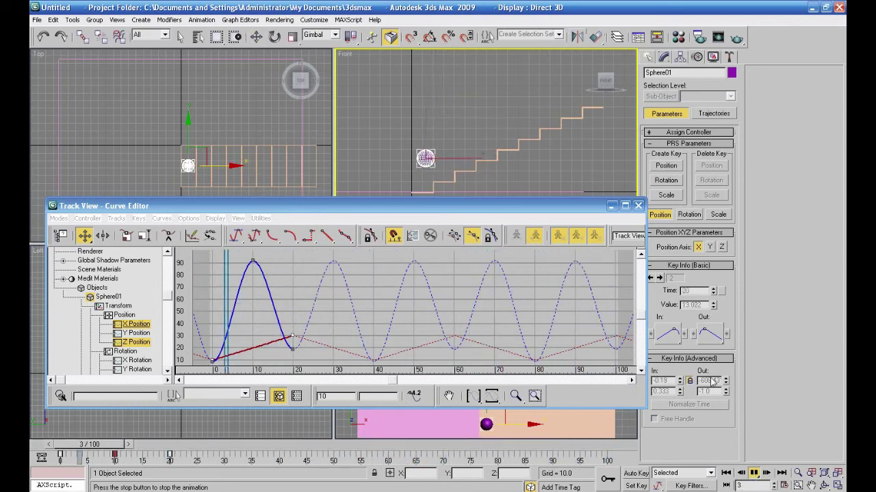
pyautogui.moveTo(582, 444); pyautogui.dragTo(68, 452)
pyautogui.press('w')
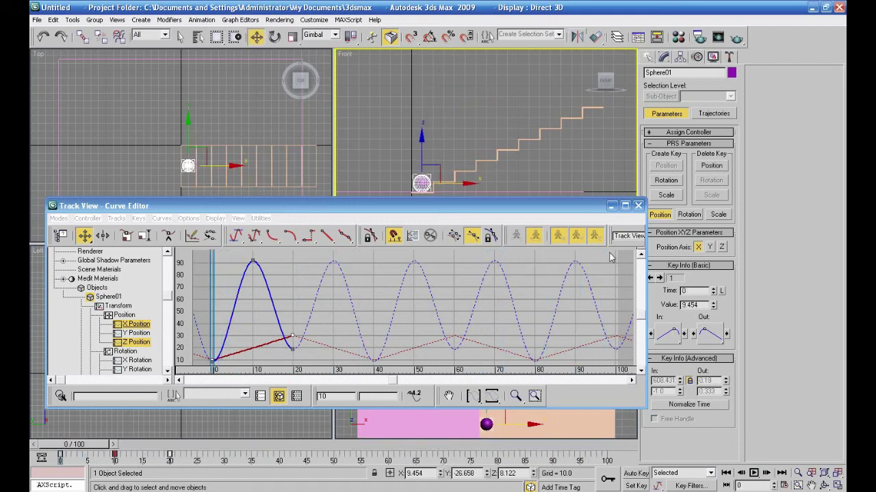
# Reset the X and Z Position curves to the Constant out-of-range type
pyautogui.click(411, 236)
pyautogui.click(73, 268)
pyautogui.click(212, 257)
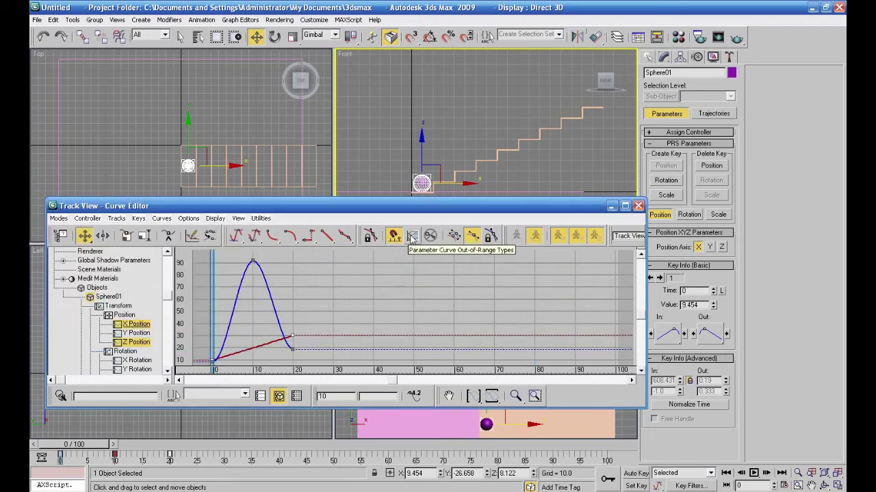
# Try the Linear out-of-range type on both position curves and scrub the timeline to check the motion
pyautogui.click(412, 235)
pyautogui.moveTo(188, 240); pyautogui.dragTo(212, 82)
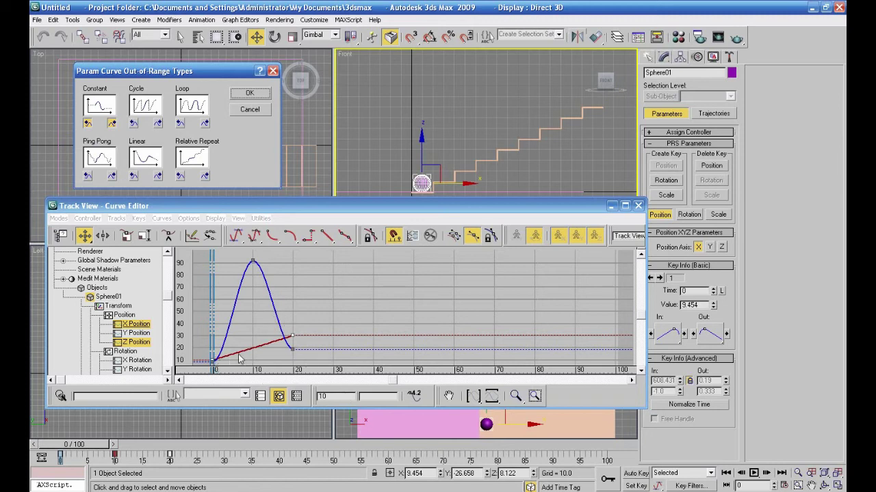
pyautogui.click(143, 160)
pyautogui.click(249, 93)
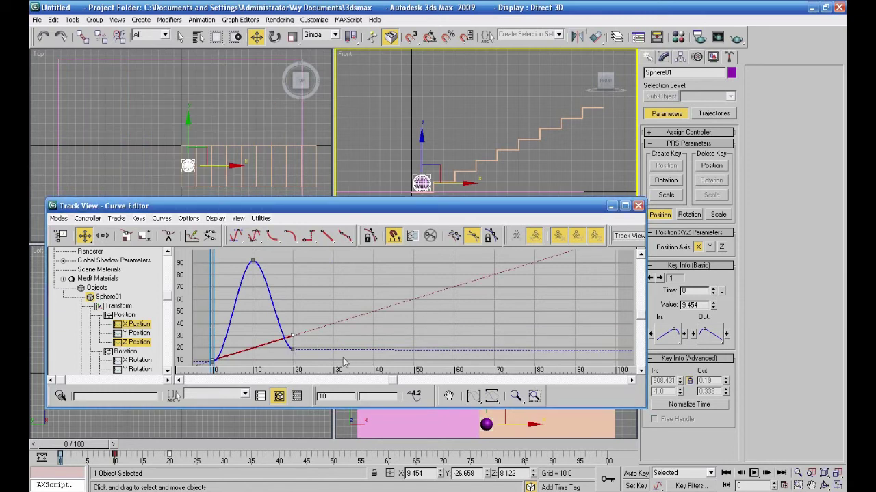
pyautogui.moveTo(98, 451)
pyautogui.mouseDown()
pyautogui.moveTo(383, 452)
pyautogui.moveTo(410, 438)
pyautogui.moveTo(62, 442)
pyautogui.mouseUp()
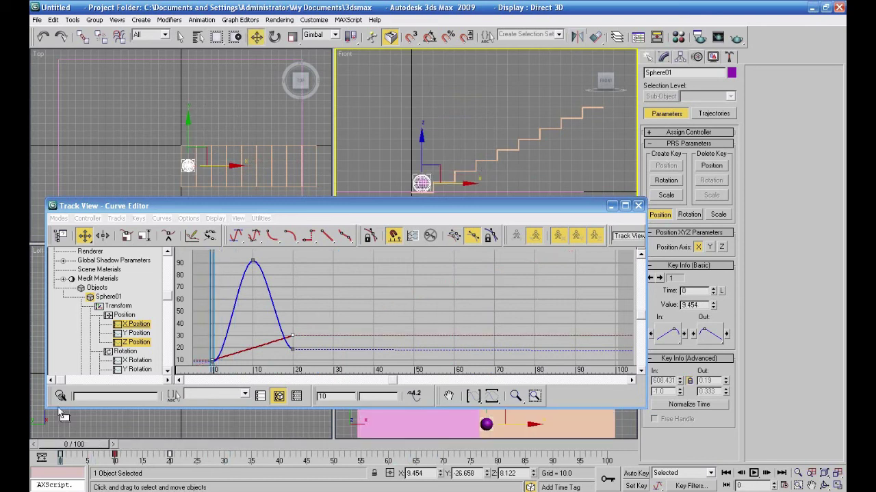
# Apply the Relative Repeat out-of-range type to the X and Z Position curves
pyautogui.click(412, 236)
pyautogui.moveTo(179, 241); pyautogui.dragTo(744, 102)
pyautogui.click(743, 182)
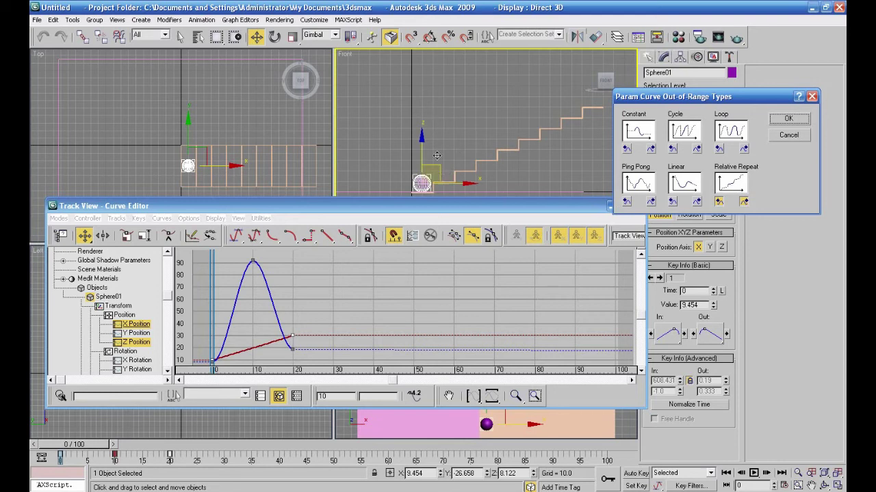
pyautogui.click(789, 119)
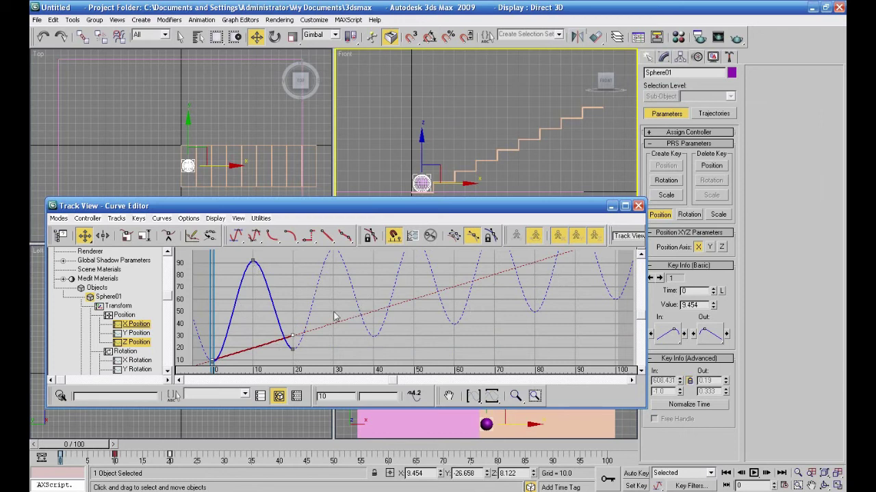
# Play the repeated bounce from the start and stop it at frame 42 to check the climb up the stairs
pyautogui.moveTo(92, 448)
pyautogui.mouseDown()
pyautogui.moveTo(204, 445)
pyautogui.moveTo(667, 470)
pyautogui.moveTo(609, 460)
pyautogui.moveTo(318, 452)
pyautogui.moveTo(106, 425)
pyautogui.mouseUp()
pyautogui.click(753, 473)
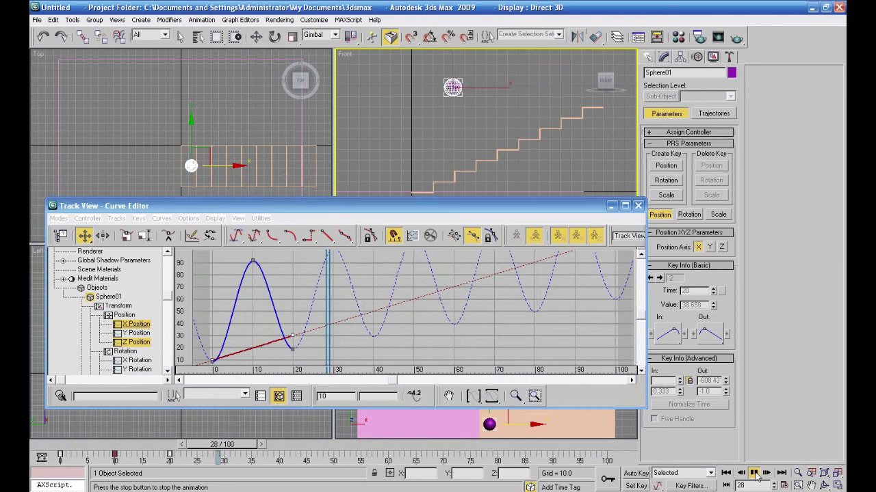
pyautogui.click(754, 473)
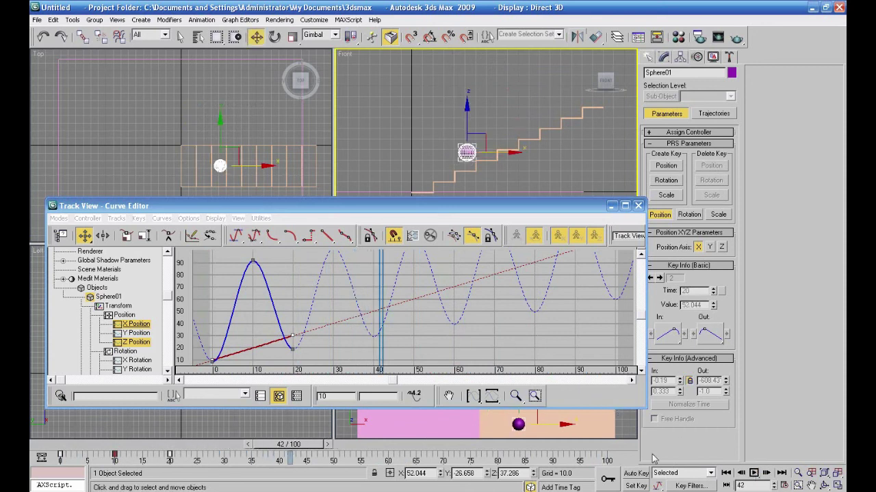
# Try raising the frame 20 Z Position key to about 21.17 and compare the ball with the stairs at frame 100
pyautogui.moveTo(278, 445); pyautogui.dragTo(160, 436)
pyautogui.click(292, 349)
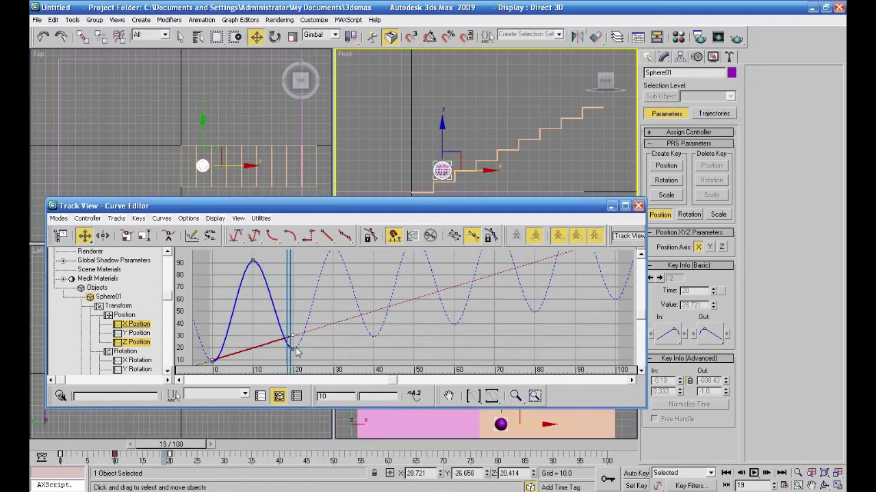
pyautogui.moveTo(292, 350); pyautogui.dragTo(291, 346)
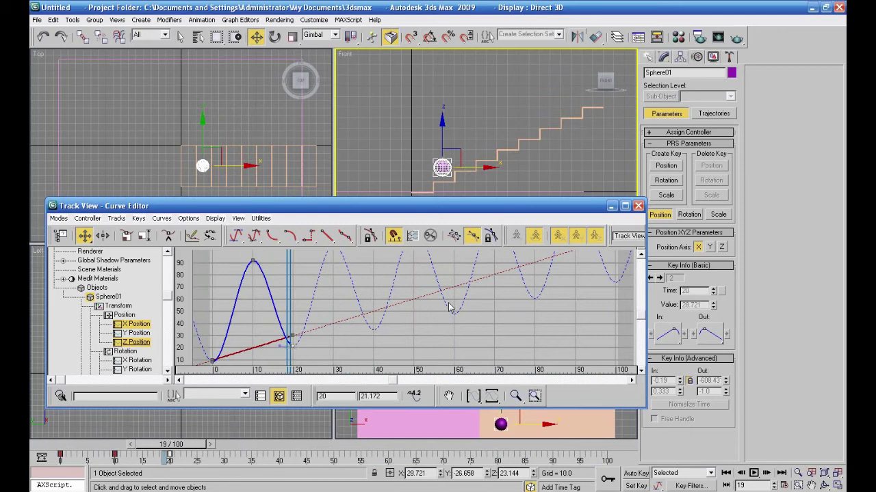
pyautogui.moveTo(165, 454); pyautogui.dragTo(597, 426)
pyautogui.press('w')
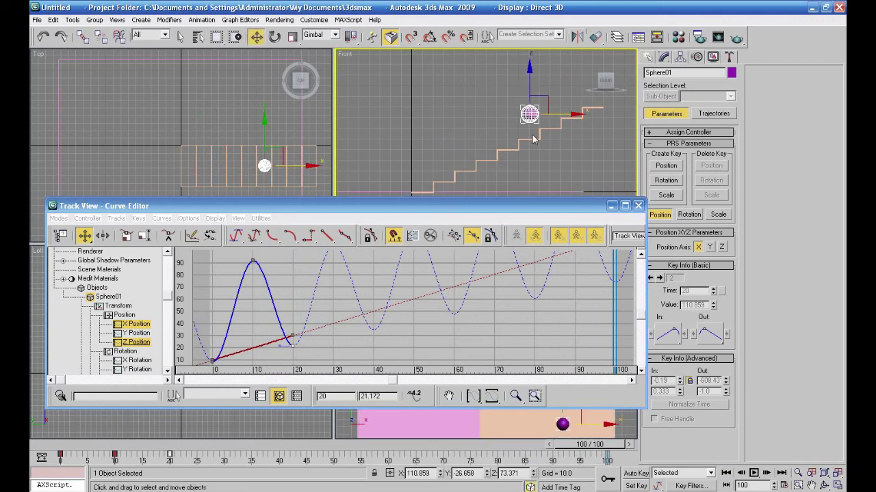
pyautogui.moveTo(533, 119); pyautogui.dragTo(534, 135)
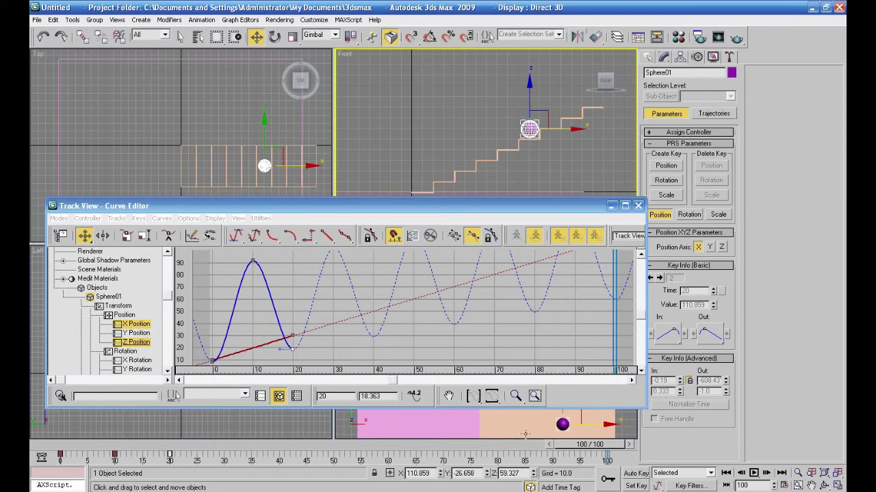
# Play the animation from frame 0 and stop at frame 65 to examine how the ball lands
pyautogui.moveTo(575, 446); pyautogui.dragTo(55, 467)
pyautogui.click(753, 472)
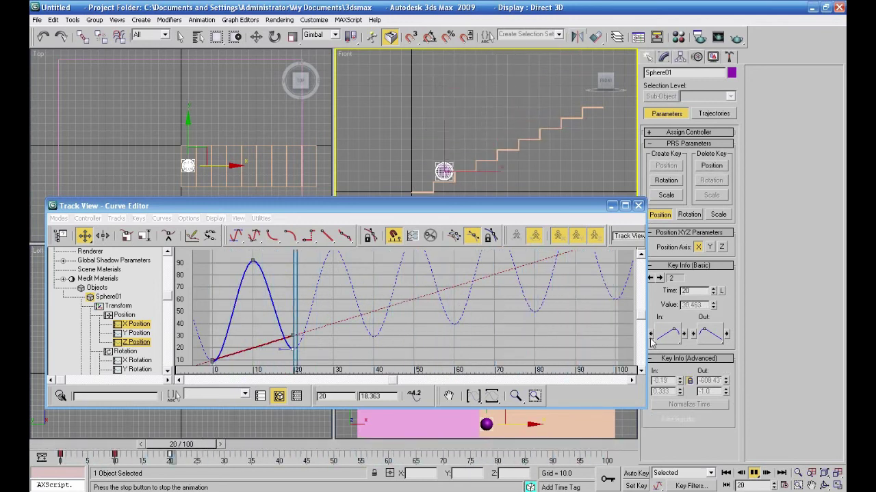
pyautogui.click(415, 456)
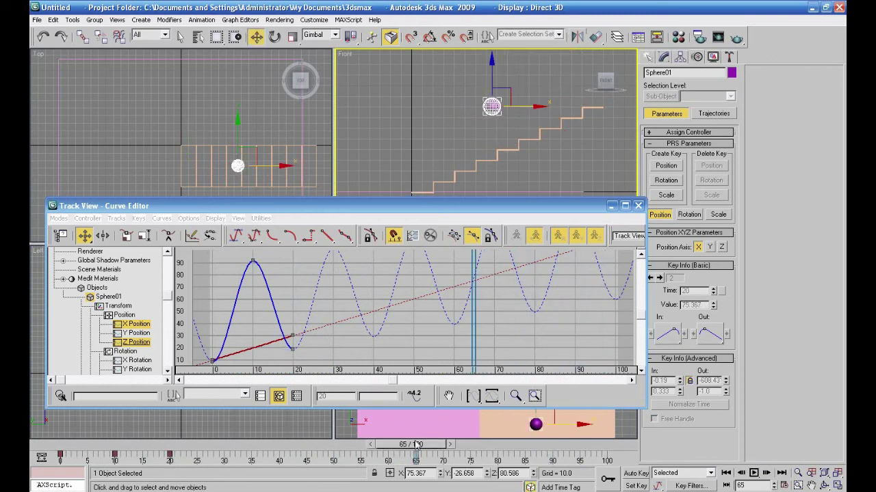
# Set the tangents of the Z Position keys at frames 20 and 0 to Fast for sharper landings
pyautogui.click(297, 351)
pyautogui.click(289, 353)
pyautogui.click(271, 236)
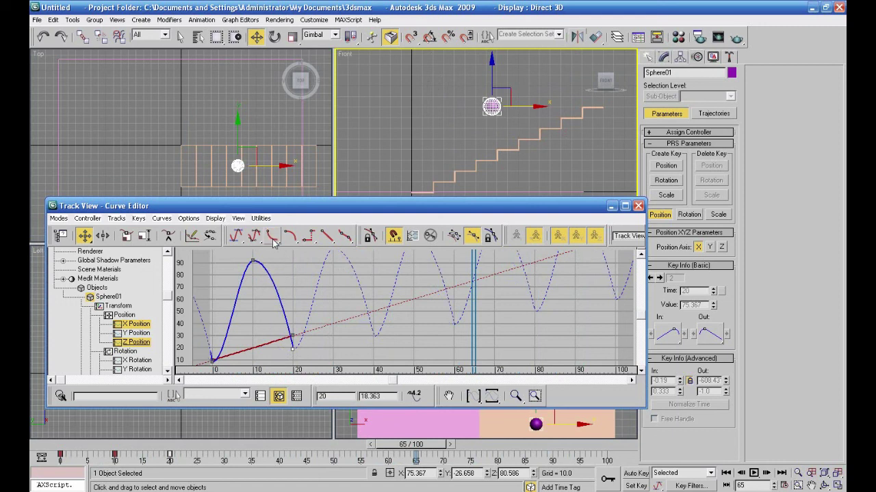
pyautogui.click(137, 342)
pyautogui.moveTo(223, 354); pyautogui.dragTo(203, 364)
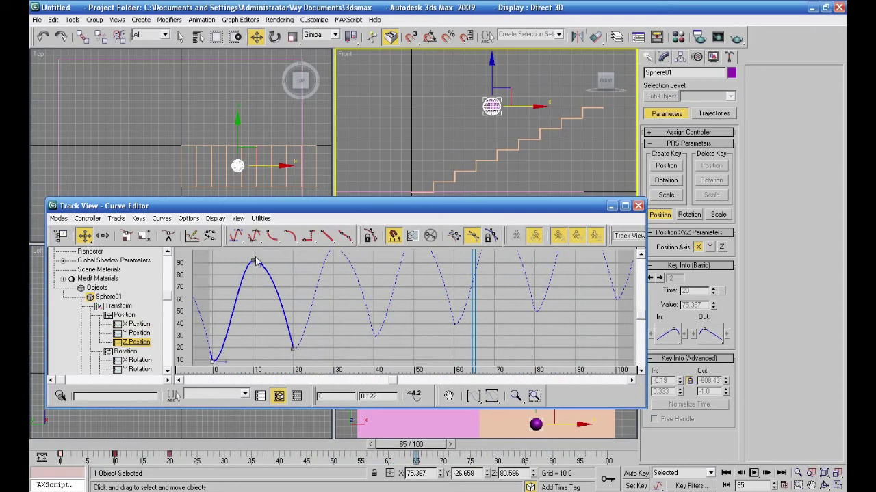
pyautogui.click(272, 236)
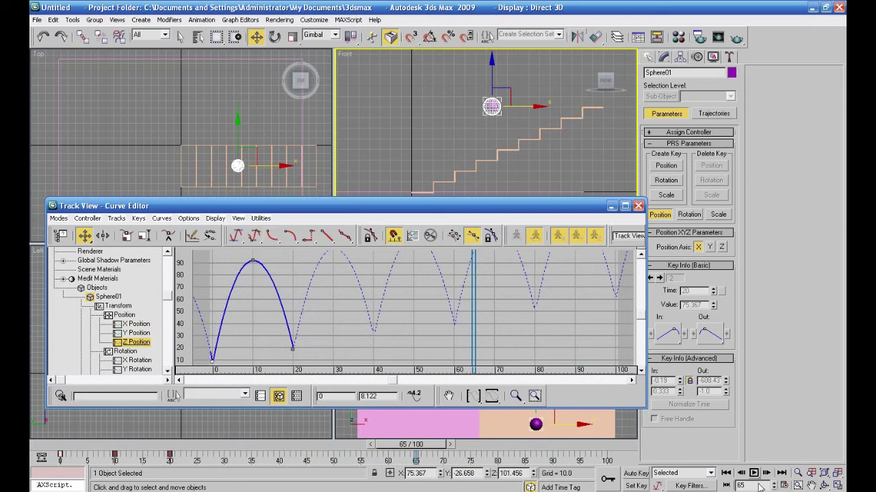
# Play the animation from the first frame, stop it, rewind, and replay it to review the sharper bounces
pyautogui.click(726, 472)
pyautogui.click(752, 473)
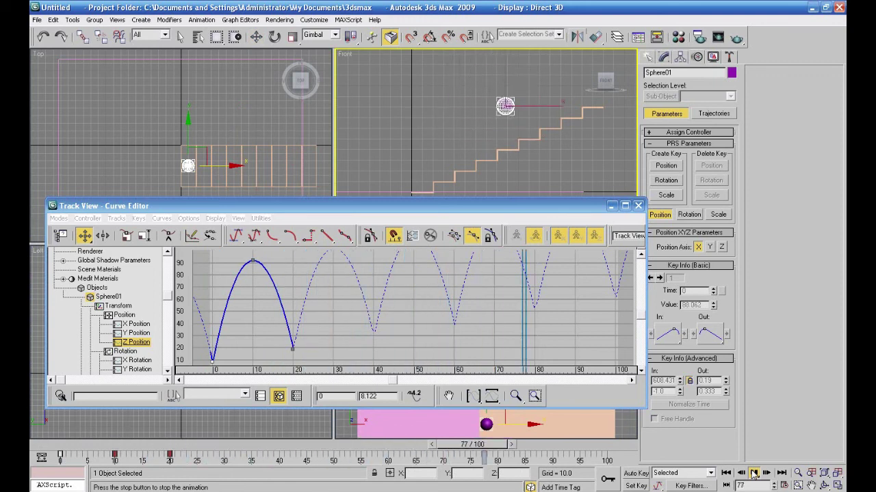
pyautogui.click(753, 474)
pyautogui.moveTo(547, 446); pyautogui.dragTo(81, 456)
pyautogui.press('w')
pyautogui.click(753, 473)
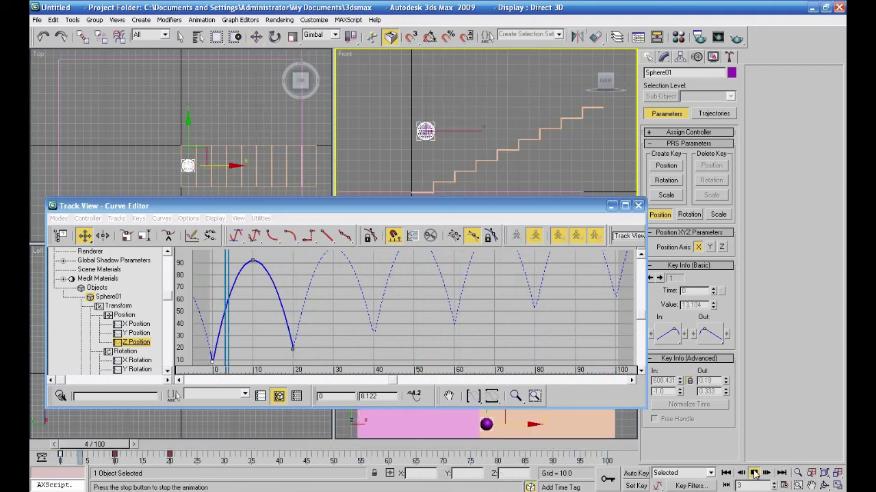